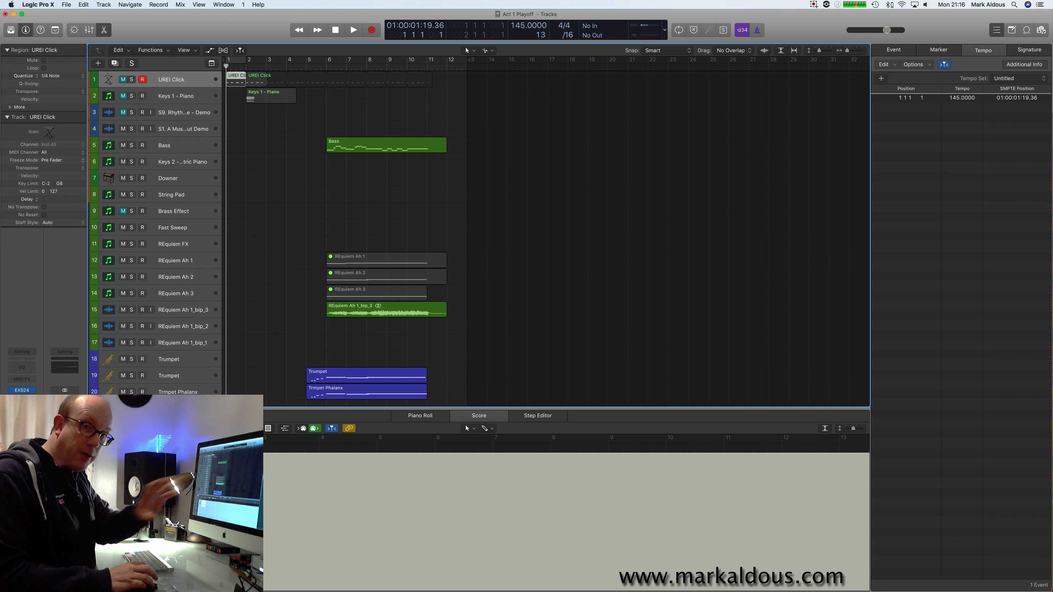
# Look at the UREI Click track's EXS24 instrument and its first click region.
pyautogui.click(22, 390)
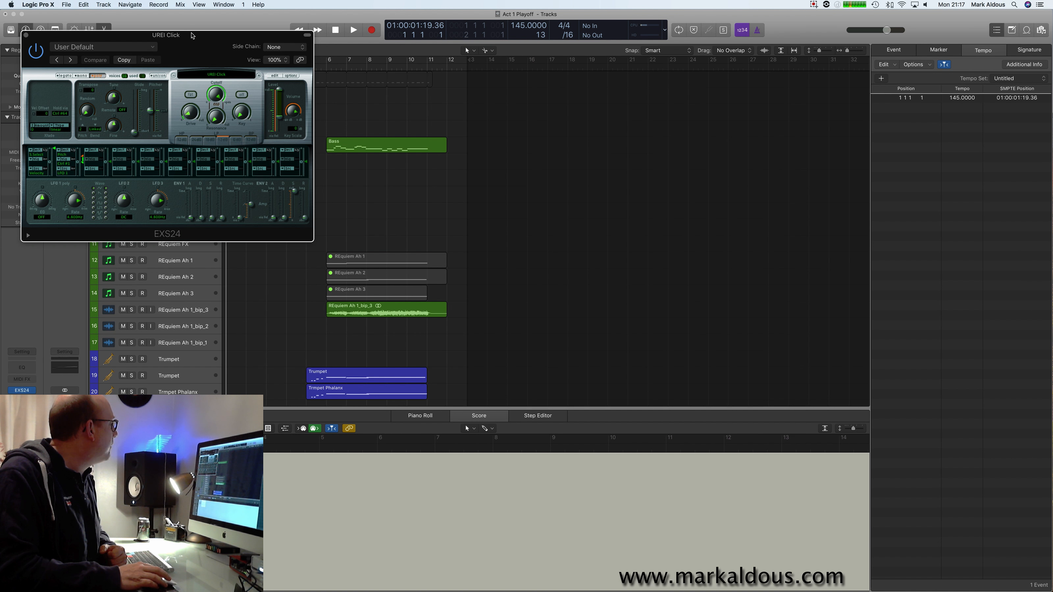
pyautogui.moveTo(189, 34); pyautogui.dragTo(274, 34)
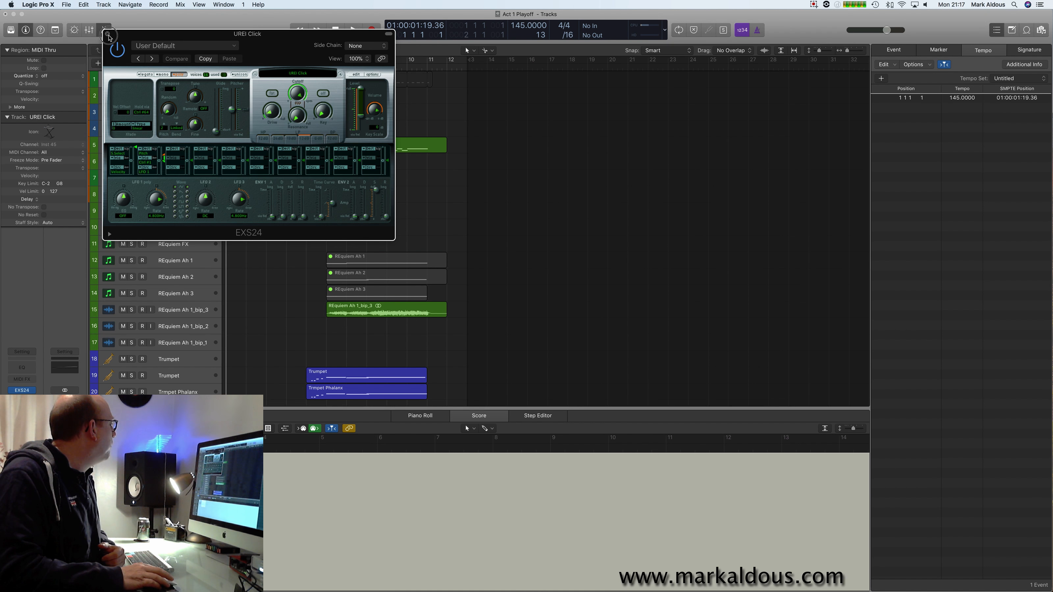
pyautogui.click(107, 34)
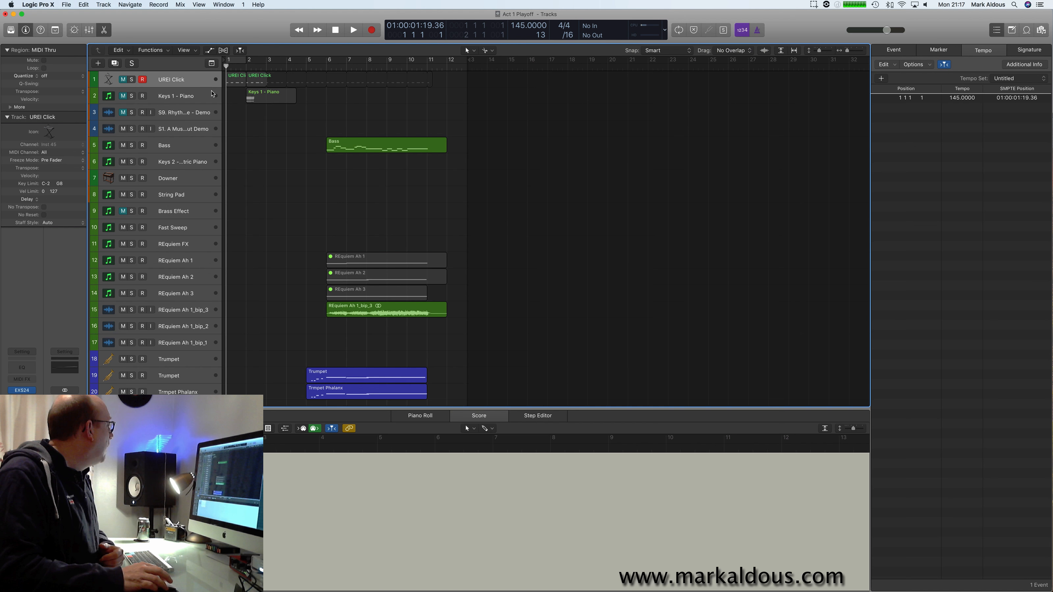
pyautogui.click(235, 83)
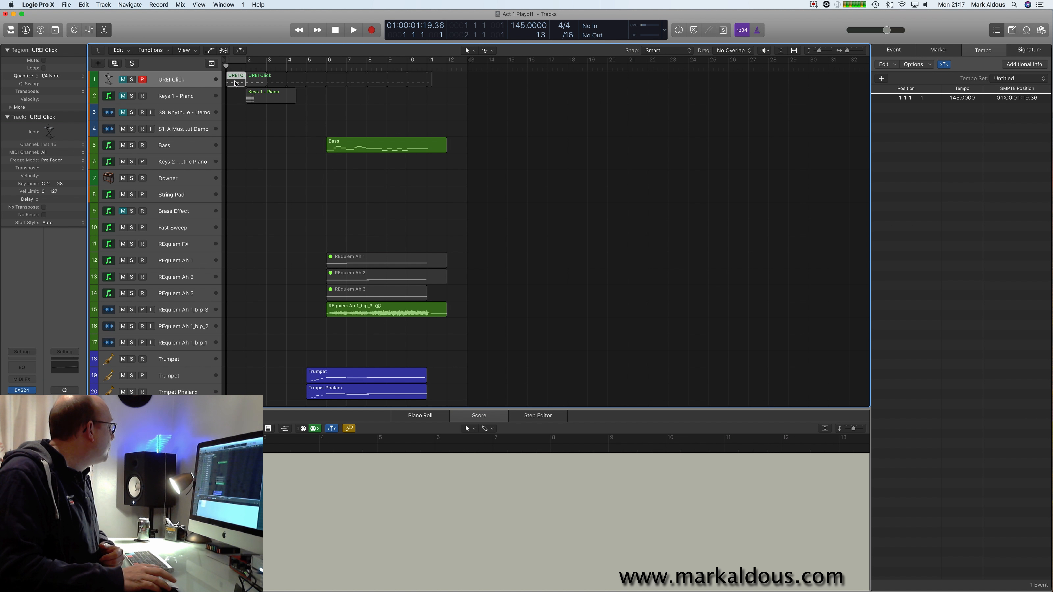
pyautogui.click(283, 166)
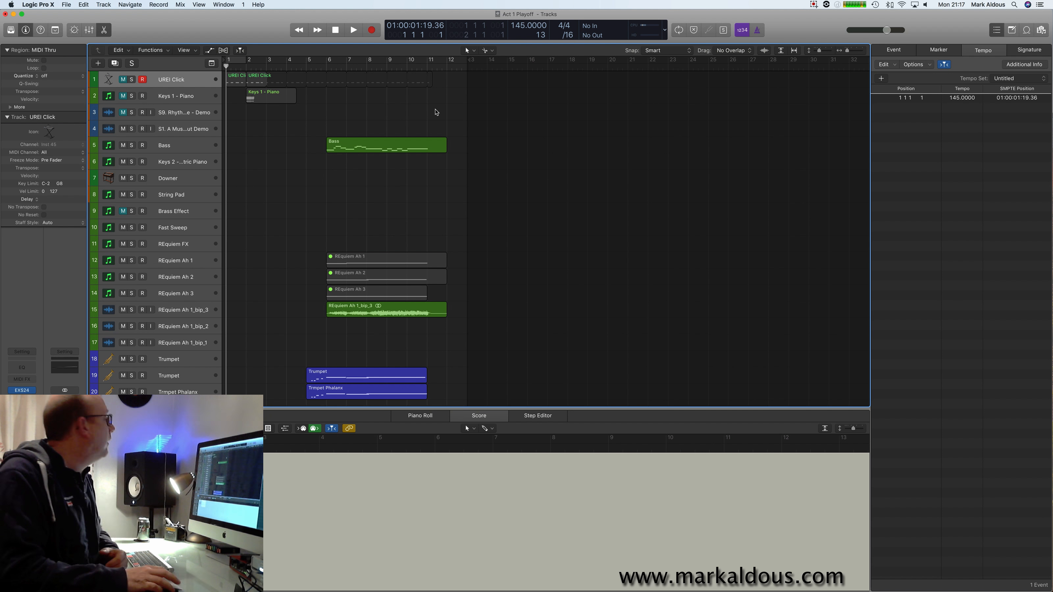
# Start an offline bounce of the whole project to PCM as a 24 Bit, 44100 interleaved Wave file.
pyautogui.click(66, 4)
pyautogui.moveTo(106, 183)
pyautogui.click(195, 193)
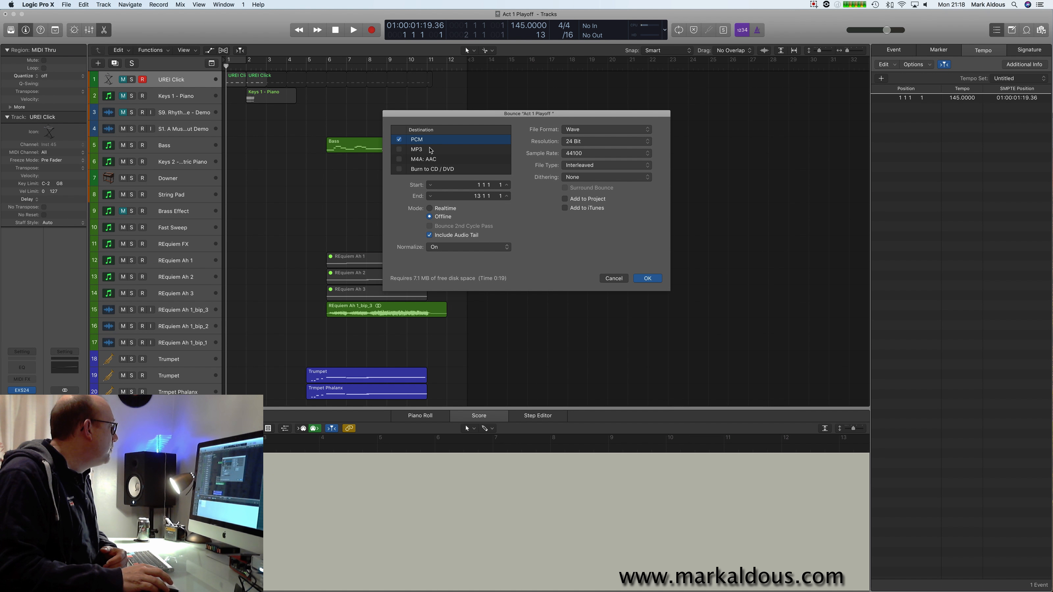
pyautogui.click(648, 278)
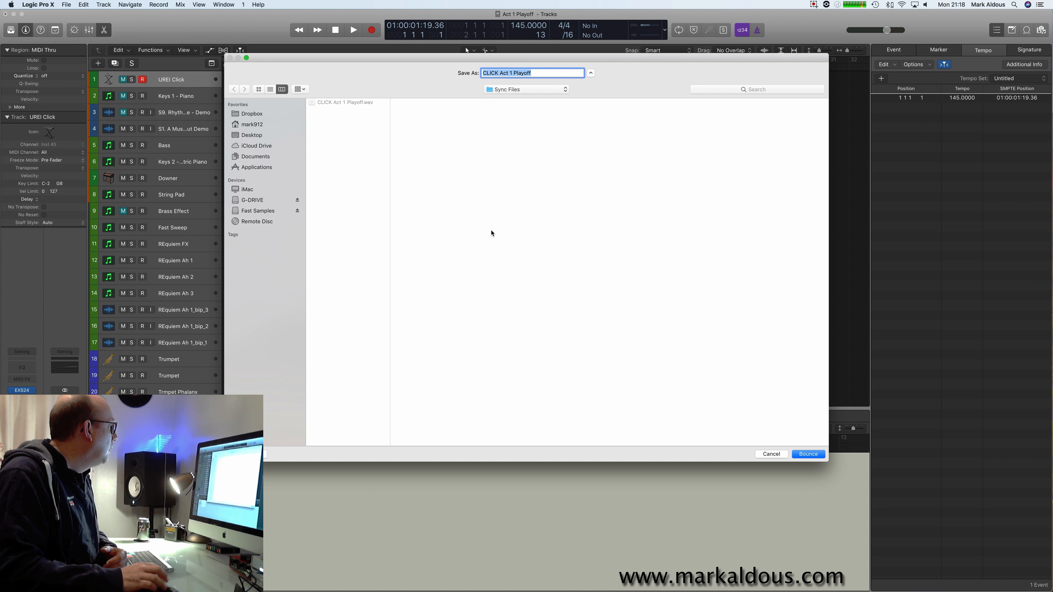
# Name the bounce "Act 1 Playoff" and save it to the Sync Files folder.
pyautogui.click(541, 74)
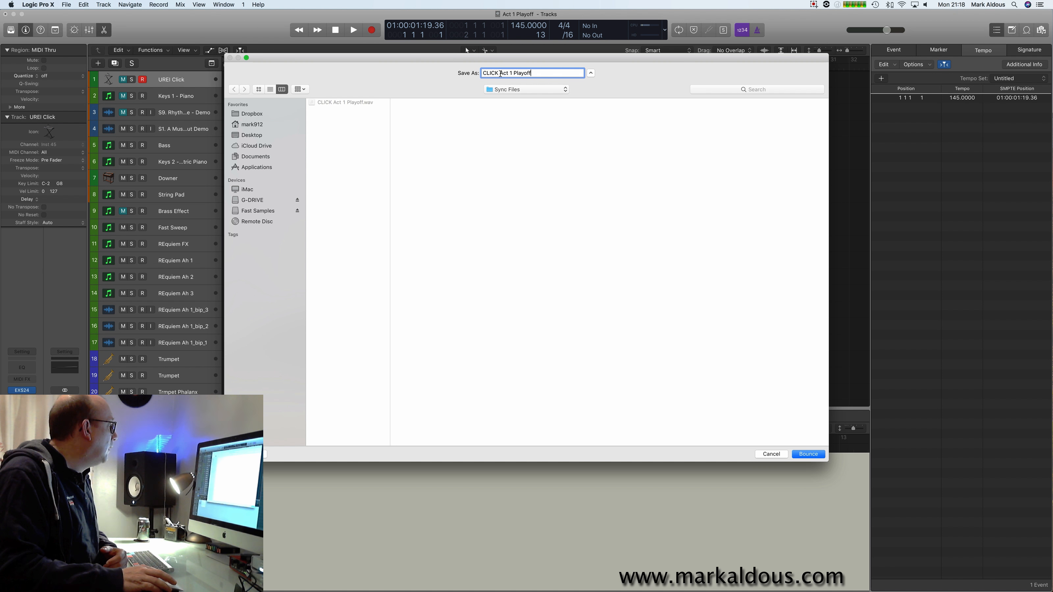
pyautogui.click(501, 73)
pyautogui.press('BackSpace')
pyautogui.press('BackSpace')
pyautogui.press('BackSpace')
pyautogui.press('BackSpace')
pyautogui.press('BackSpace')
pyautogui.press('BackSpace')
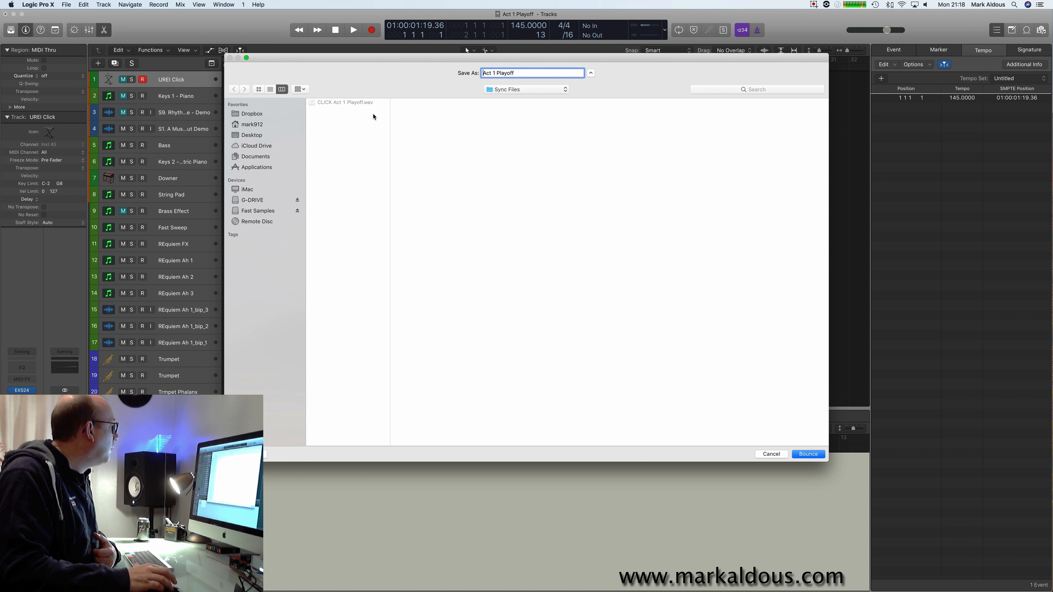
pyautogui.click(520, 91)
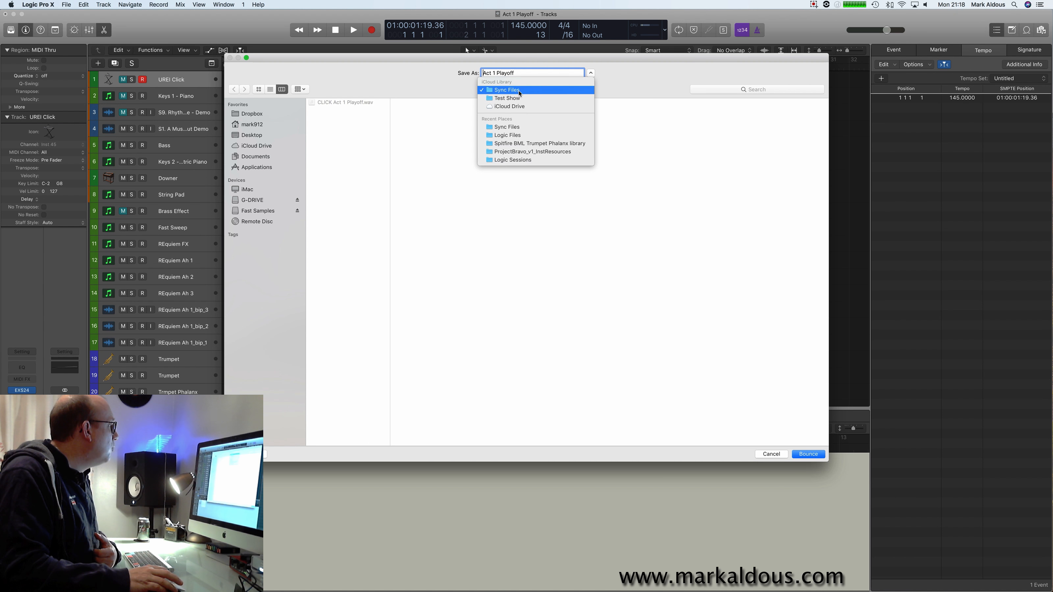
pyautogui.click(519, 91)
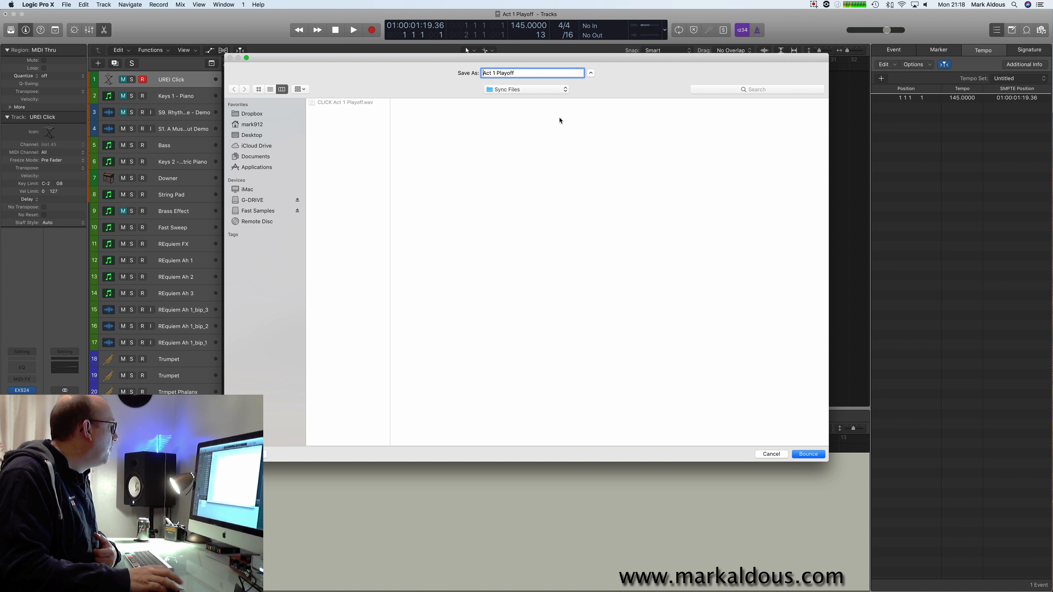
pyautogui.click(807, 455)
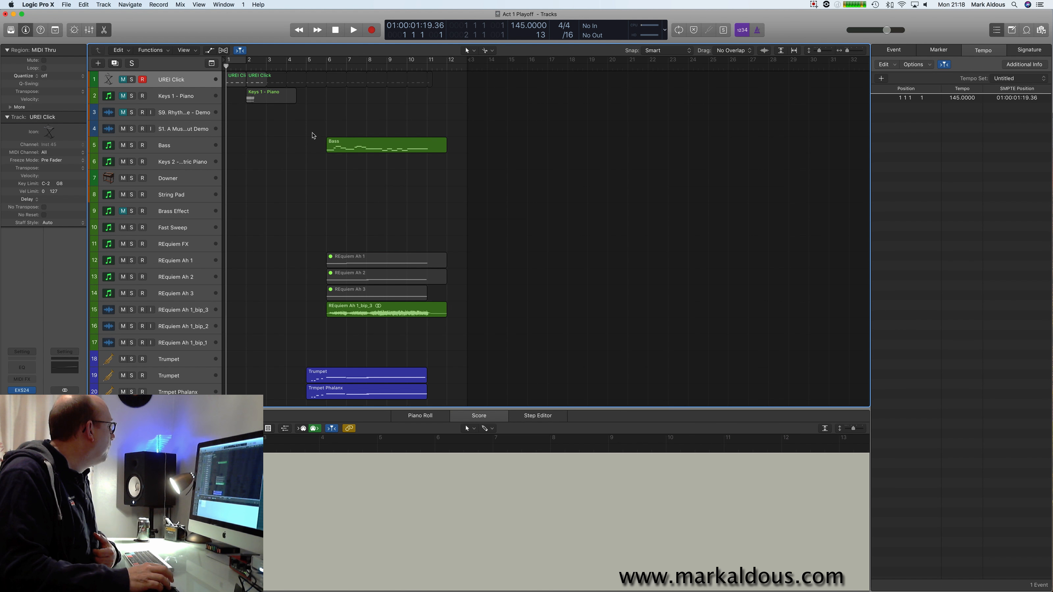
# Solo the UREI Click track and start an offline PCM project bounce as a 24 Bit Wave file.
pyautogui.click(131, 81)
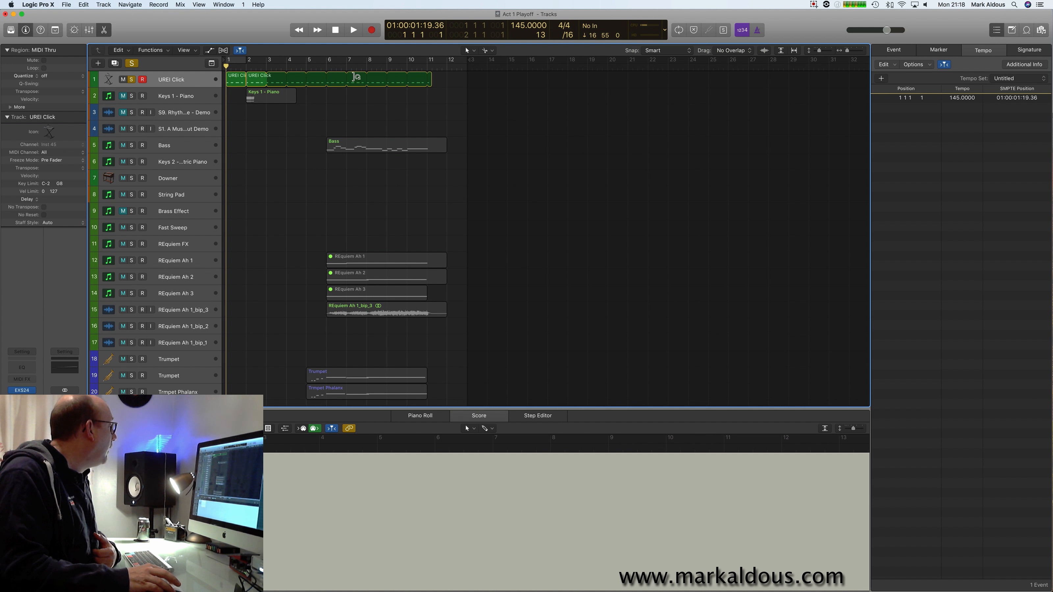
pyautogui.click(67, 5)
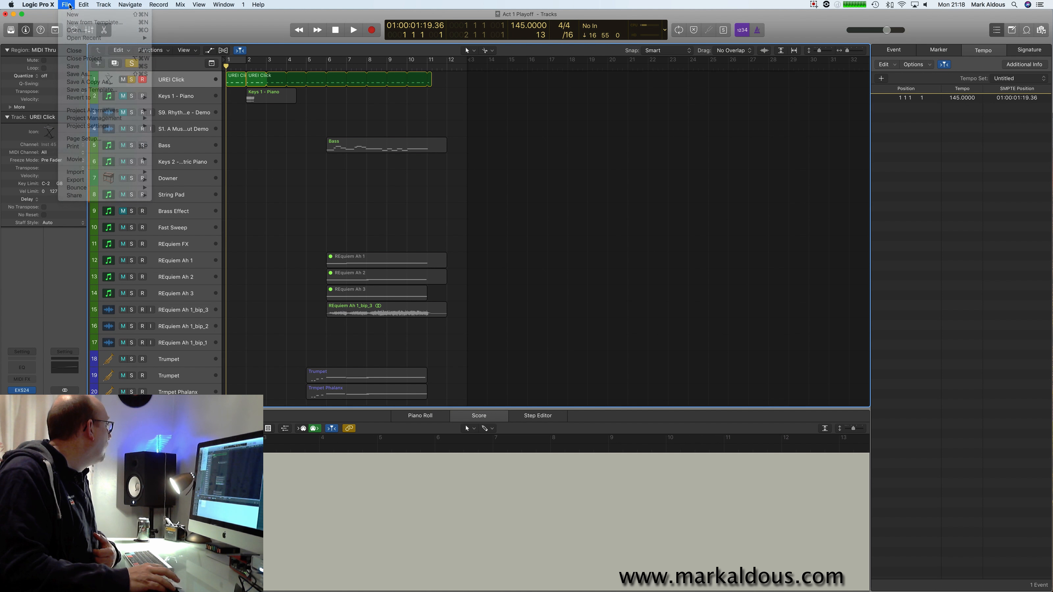
pyautogui.moveTo(97, 189)
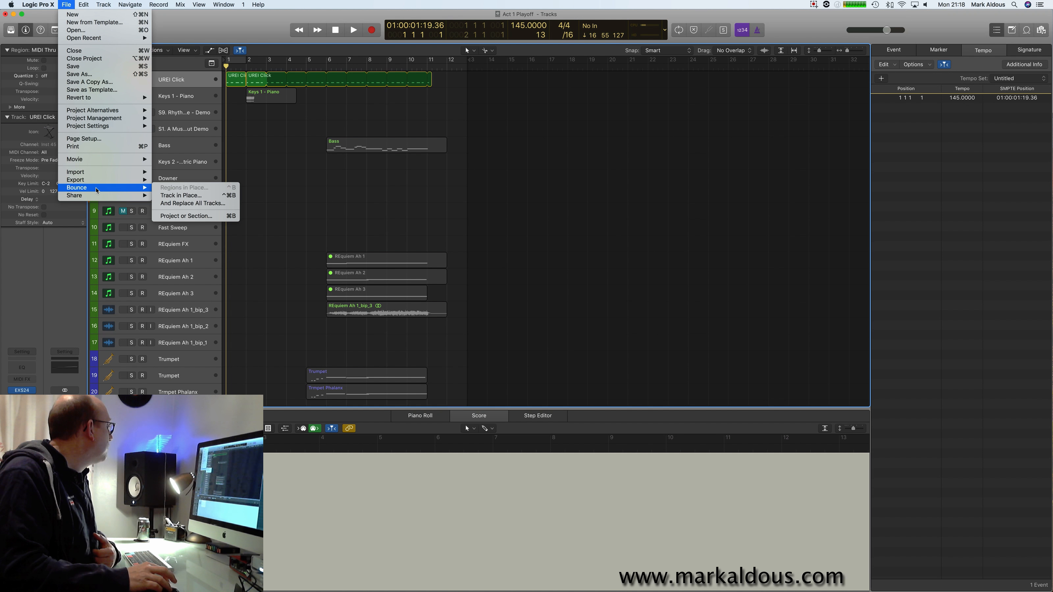
pyautogui.click(185, 216)
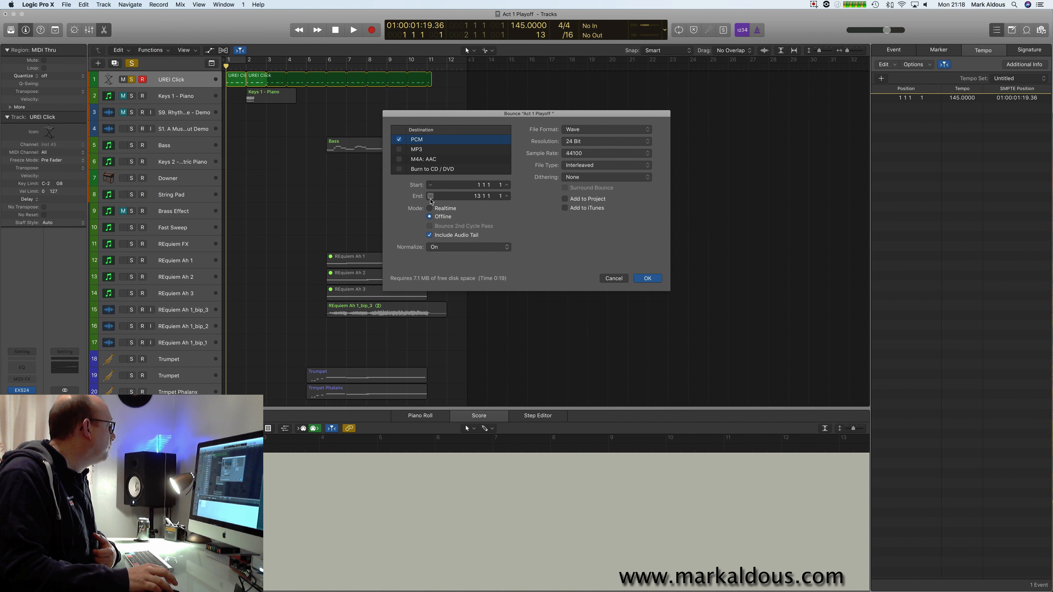
pyautogui.click(647, 279)
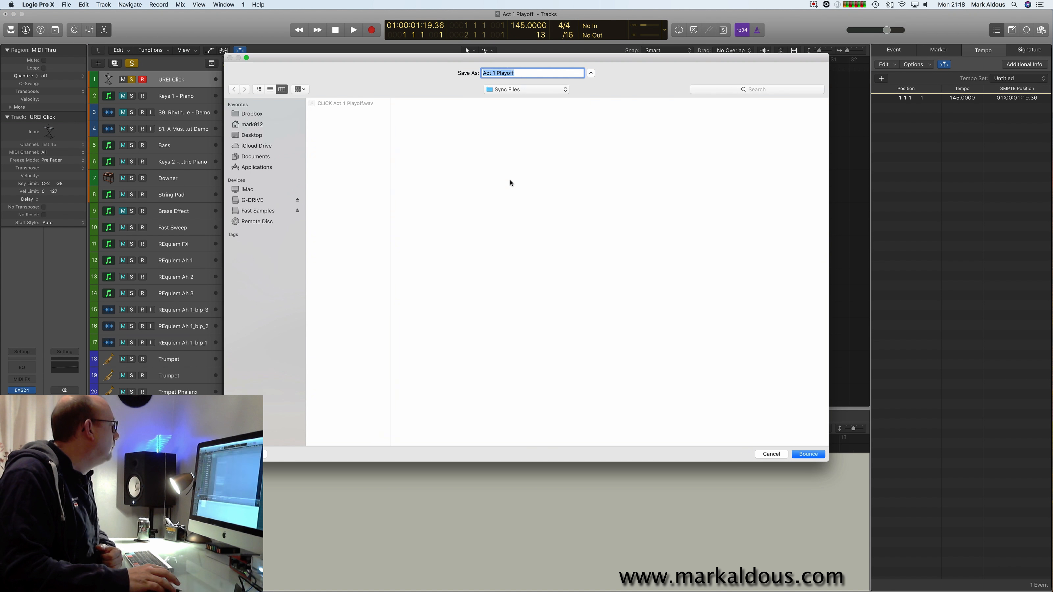
# Save the click bounce as "Act 1 Playoff CLICK" in the Sync Files folder and unsolo the UREI Click track.
pyautogui.press('Right')
pyautogui.write('CLICK')
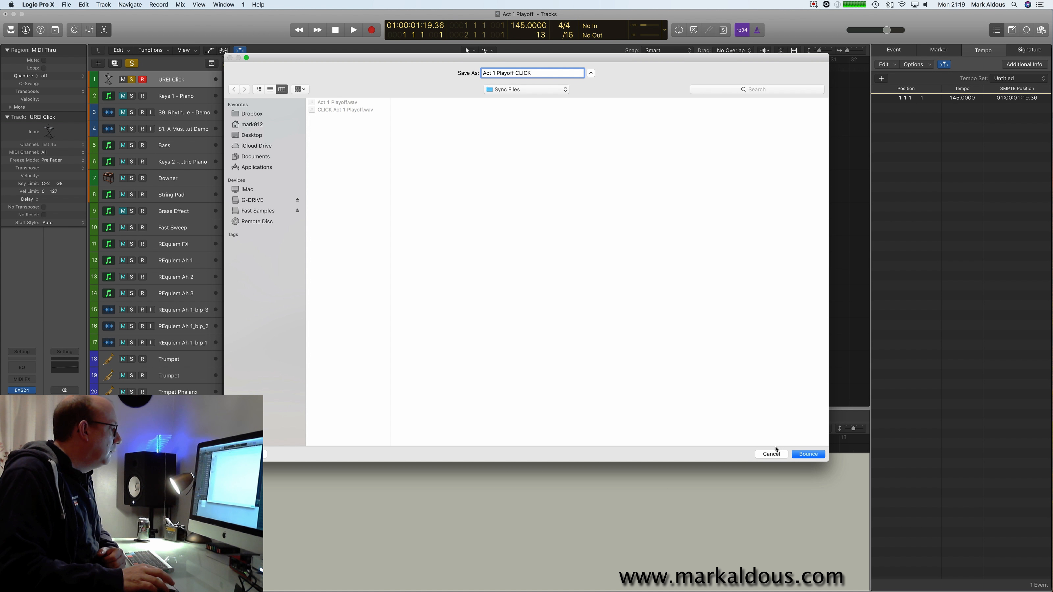
pyautogui.click(808, 454)
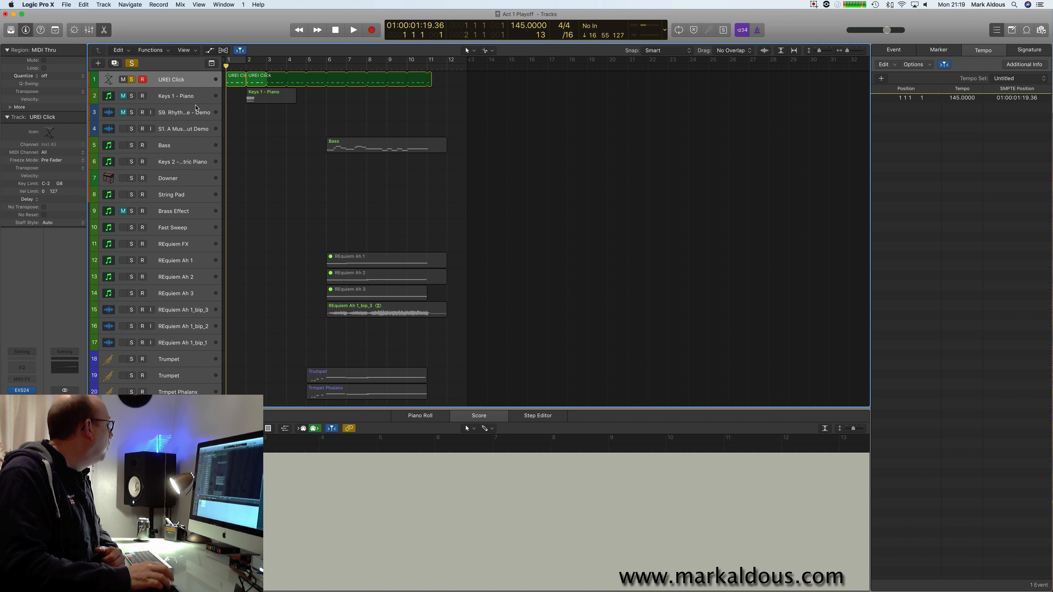
pyautogui.click(132, 79)
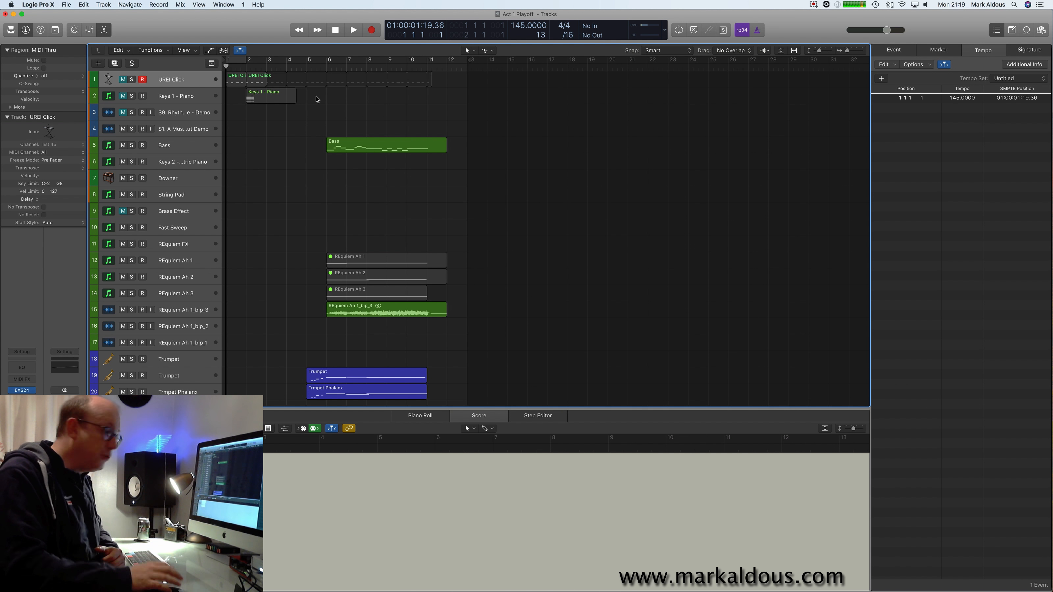
# Switch to MainStage 3 and create a concert from the Keyboard & Four Backing Tracks template.
pyautogui.moveTo(729, 581)
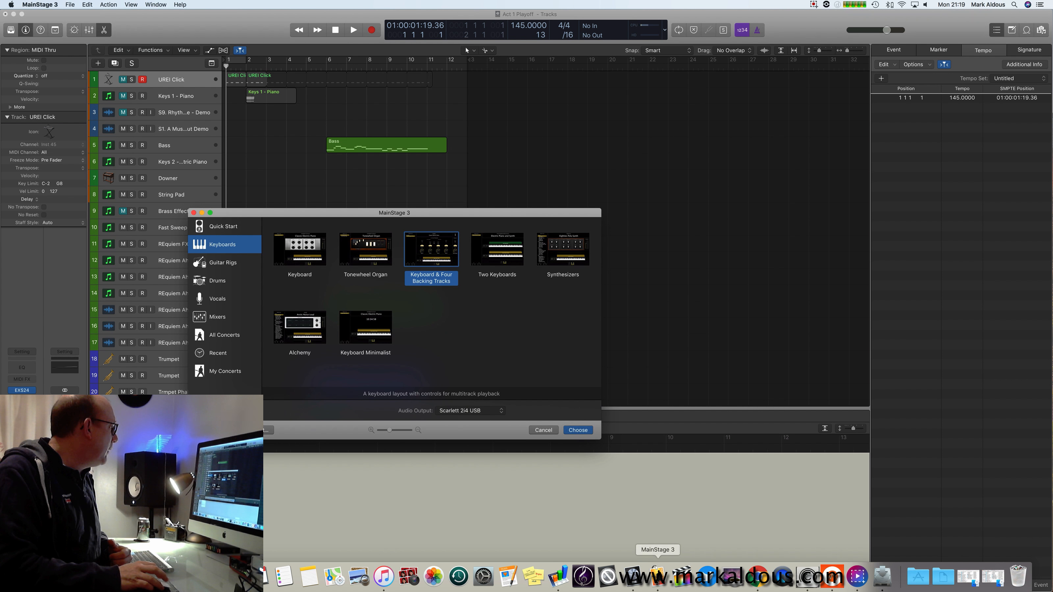
pyautogui.moveTo(436, 213); pyautogui.dragTo(648, 92)
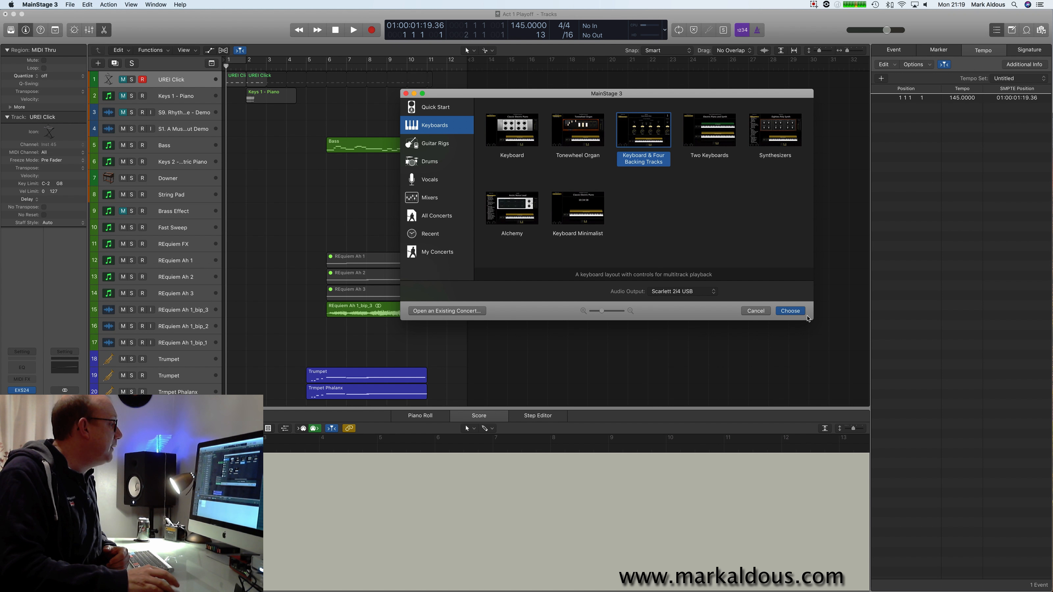
pyautogui.click(790, 311)
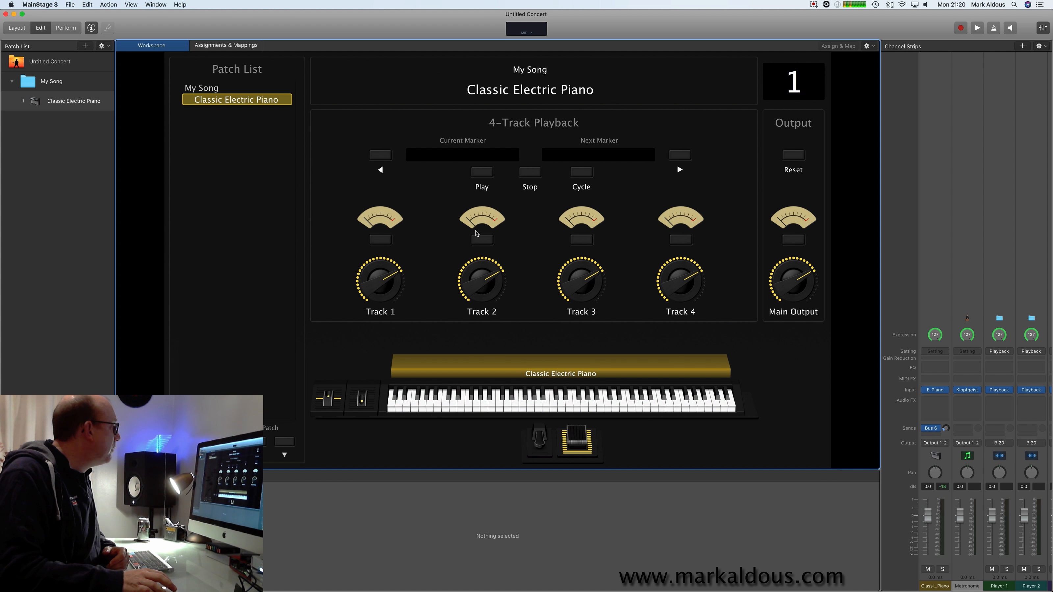
# Delete Knob 3 and Knob 4 from the 4-Track Playback section of the concert layout.
pyautogui.click(17, 28)
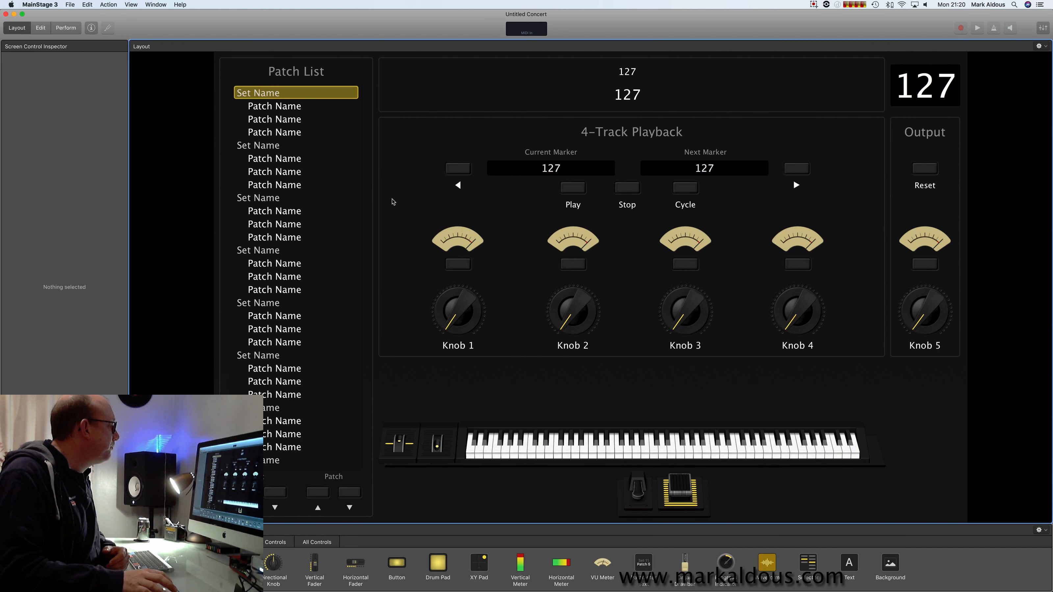
pyautogui.click(686, 311)
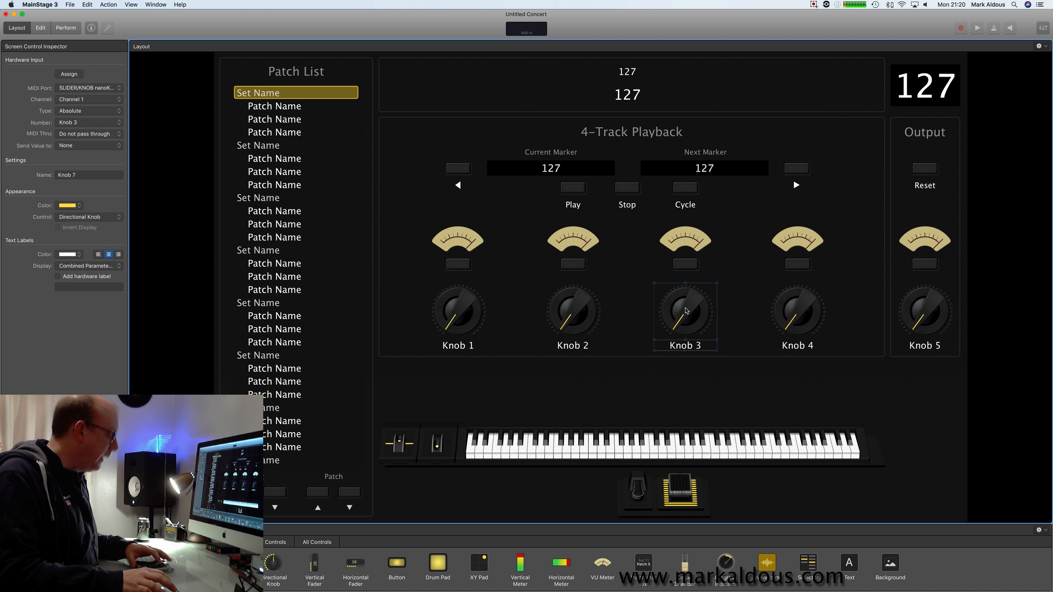
pyautogui.press('Delete')
pyautogui.click(796, 307)
pyautogui.press('Delete')
# Delete the buttons and VU meters of playback tracks 3 and 4 from the layout.
pyautogui.click(798, 264)
pyautogui.press('Delete')
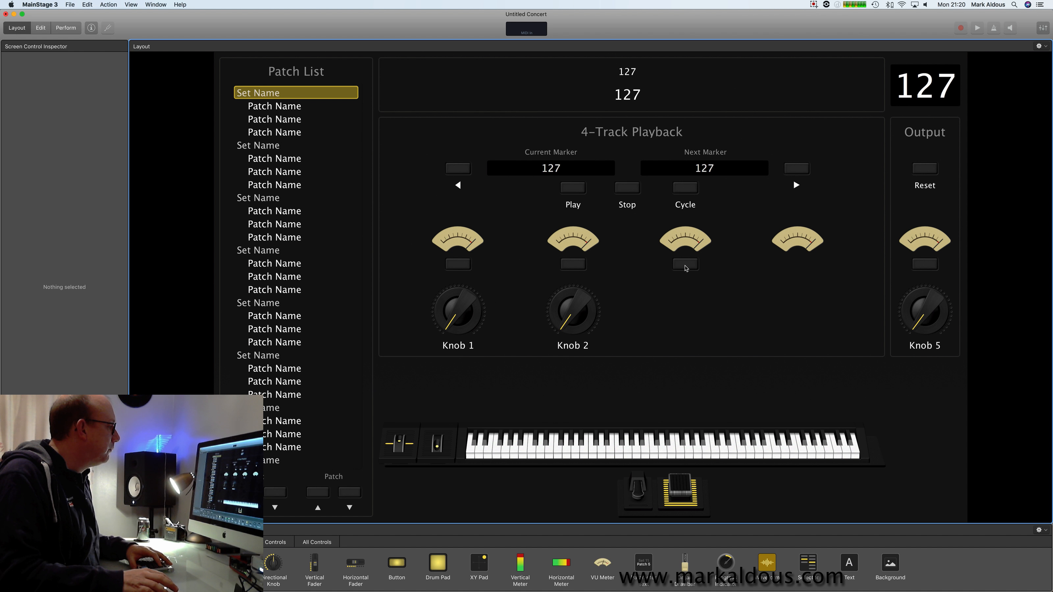
pyautogui.click(685, 264)
pyautogui.press('Delete')
pyautogui.click(685, 240)
pyautogui.press('Delete')
pyautogui.click(794, 237)
pyautogui.press('Delete')
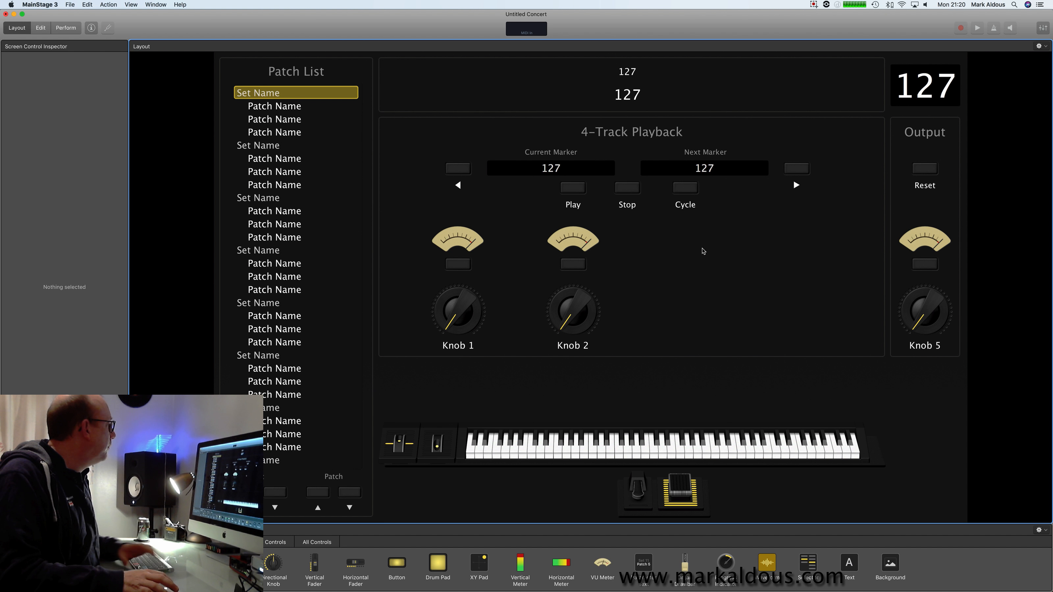
# Return to editing the concert and bypass the Playback instruments on the Player 4 and Player 3 channel strips.
pyautogui.click(41, 27)
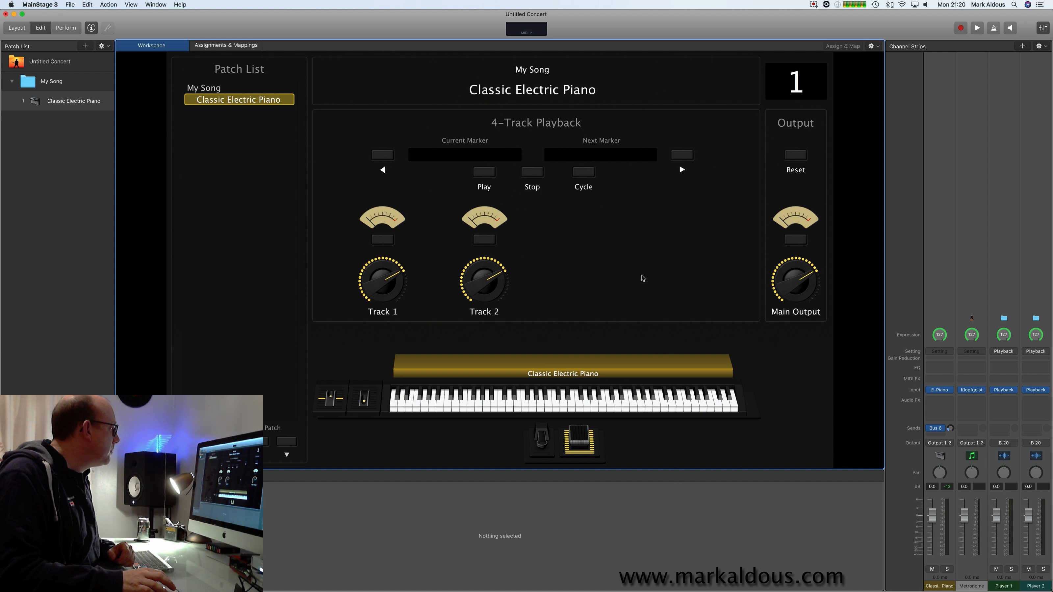
pyautogui.hscroll(-1, 1004, 254)
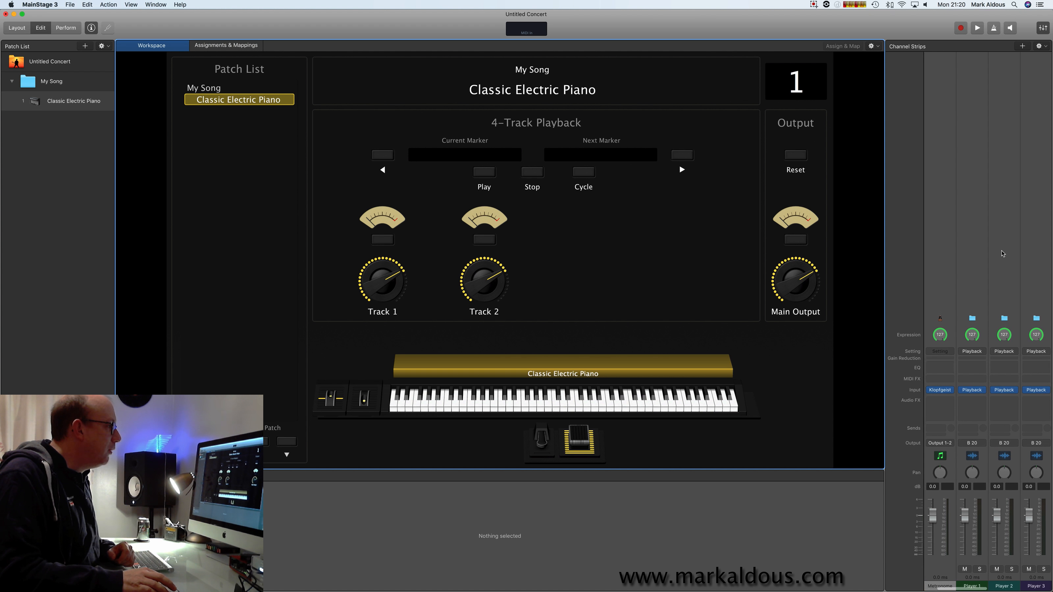
pyautogui.moveTo(996, 392)
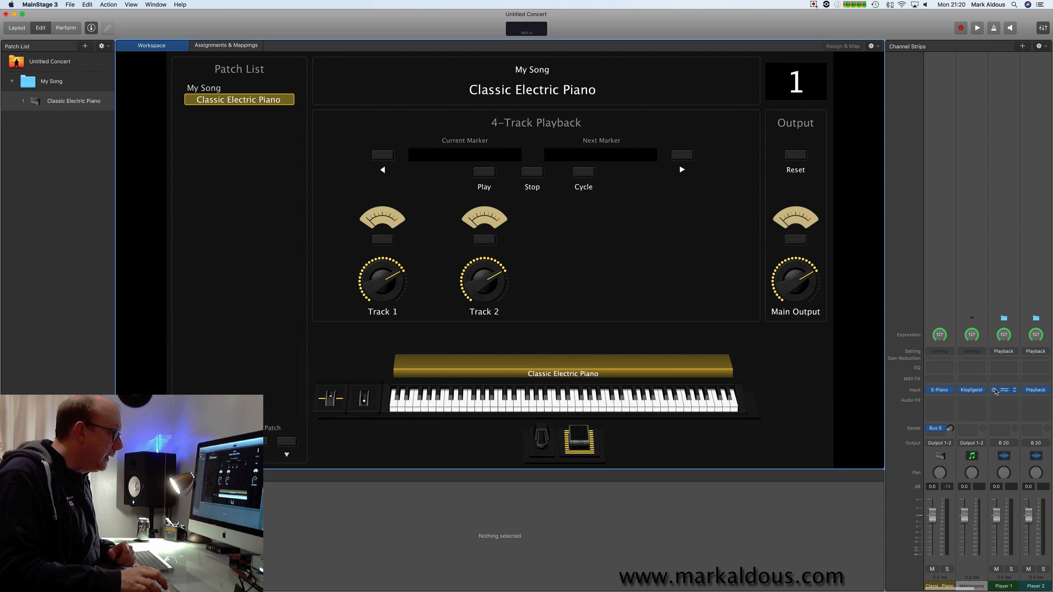
pyautogui.hscroll(2, 1008, 393)
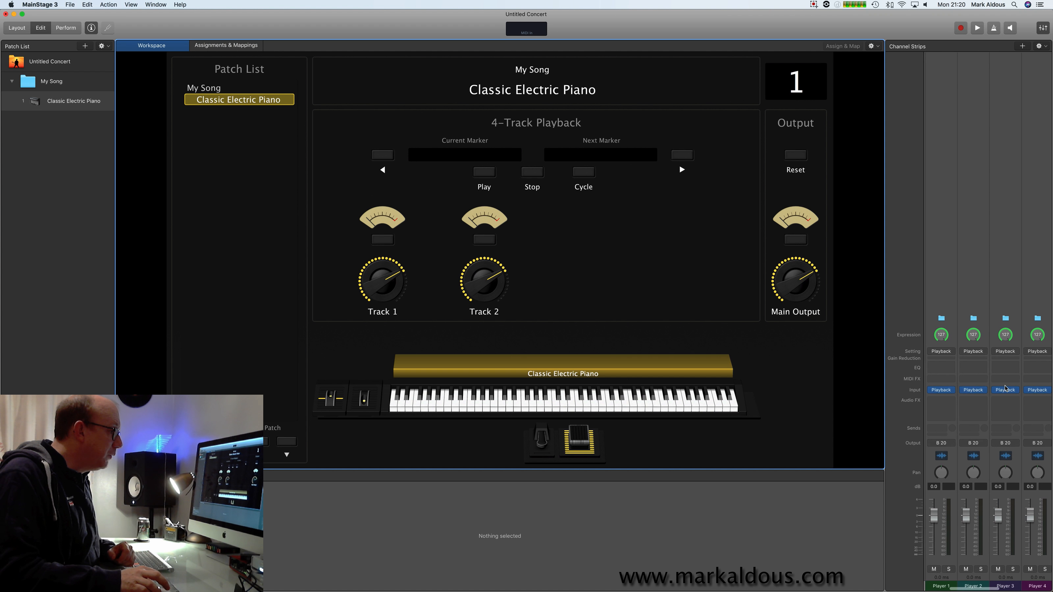
pyautogui.click(1027, 391)
pyautogui.click(995, 391)
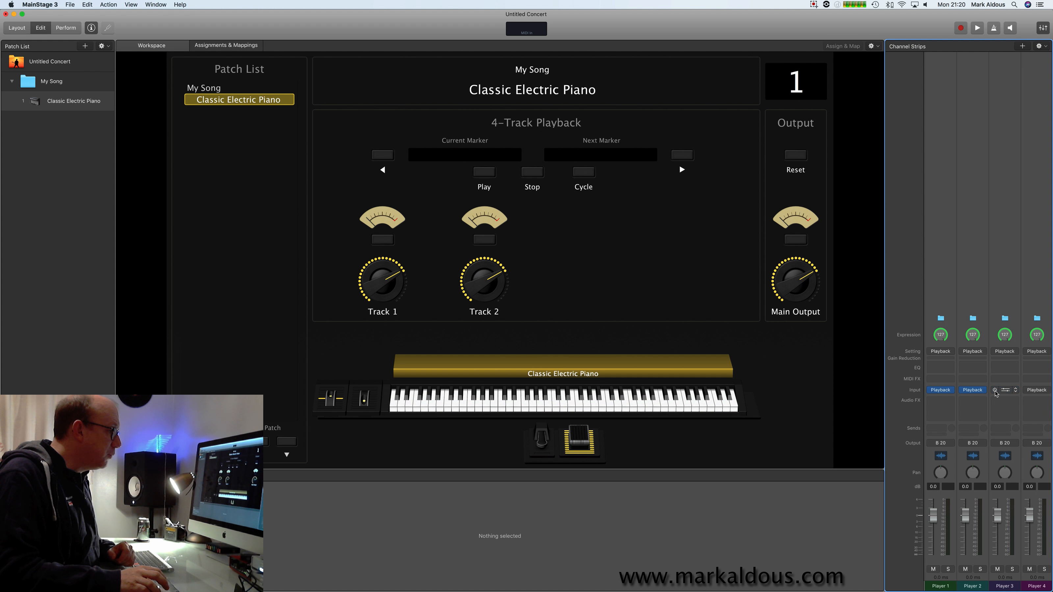
# Load Act 1 Playoff.wav into the Playback instrument on the Player 1 channel strip and close the plug-in window.
pyautogui.hscroll(-1, 1004, 414)
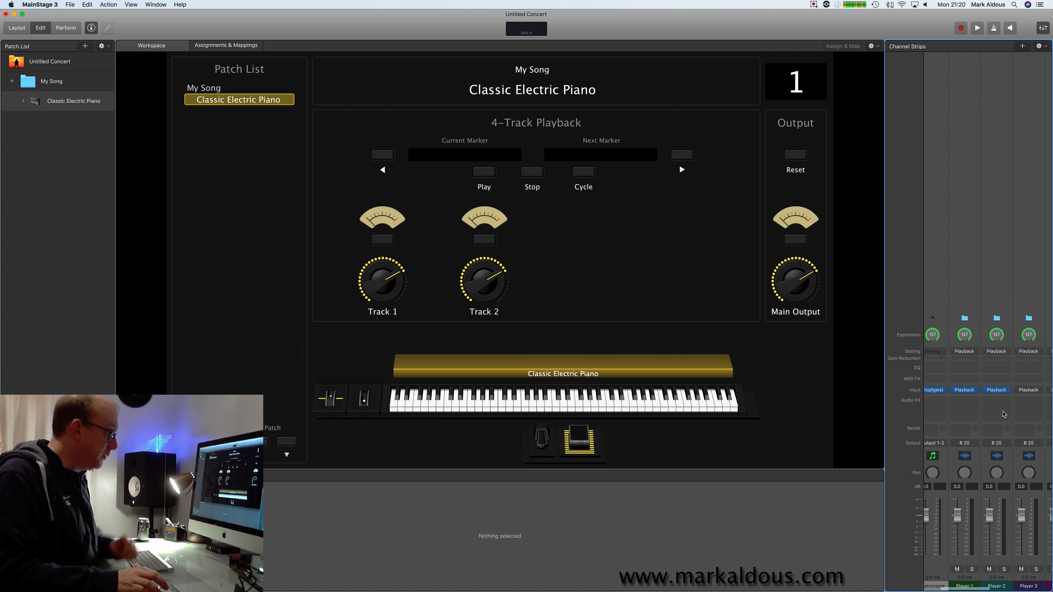
pyautogui.hscroll(-1, 1003, 414)
pyautogui.hscroll(-1, 1004, 414)
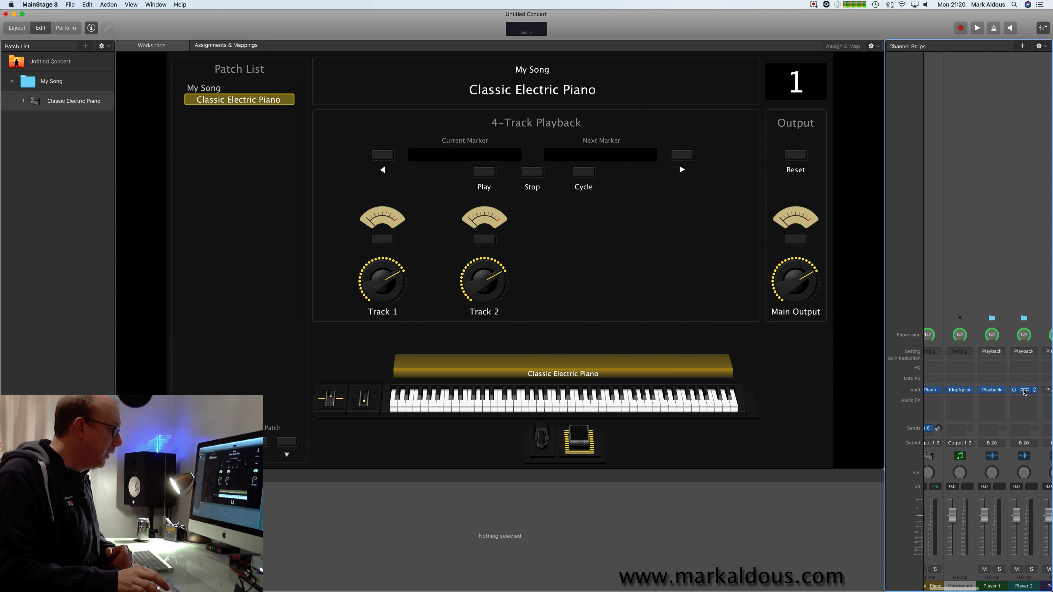
pyautogui.click(992, 392)
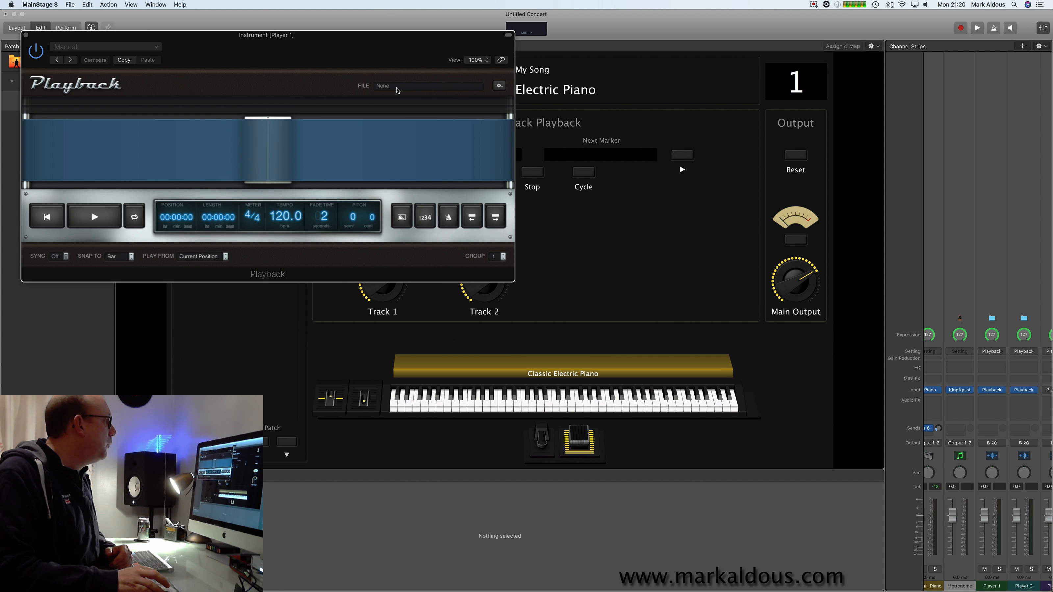
pyautogui.click(398, 90)
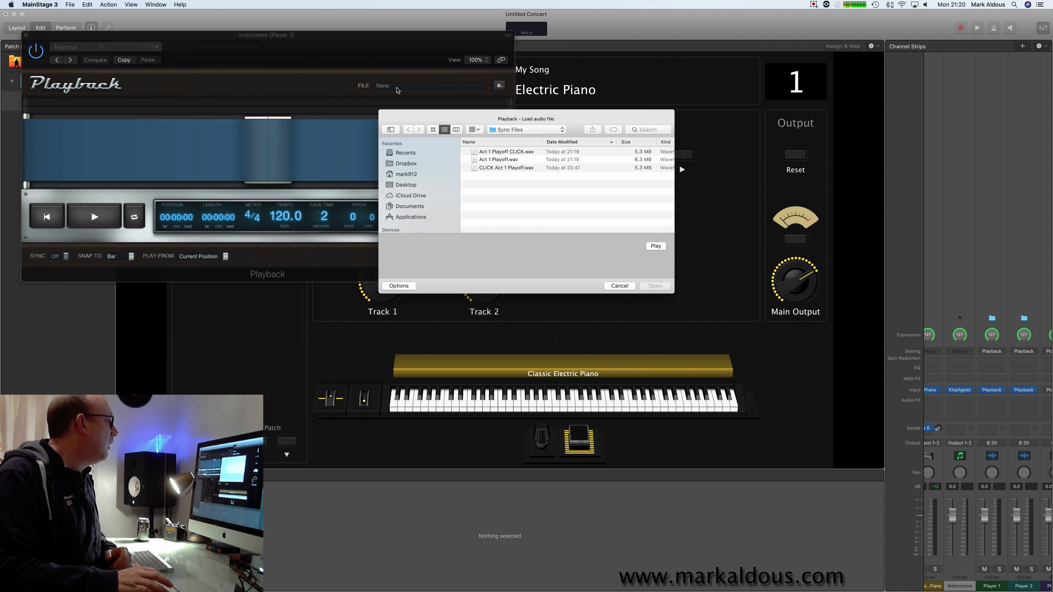
pyautogui.click(491, 162)
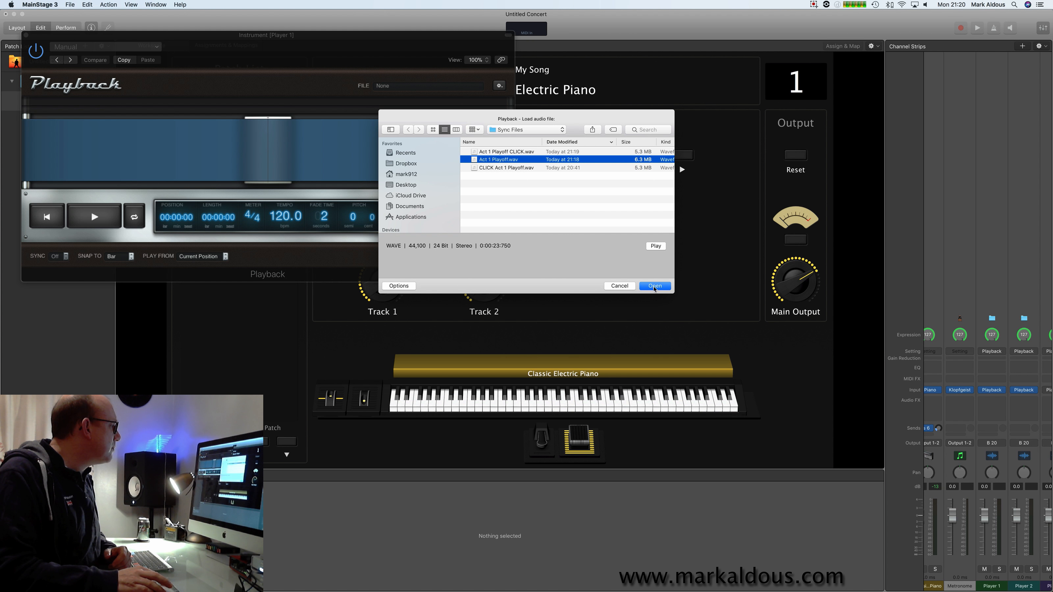
pyautogui.click(654, 286)
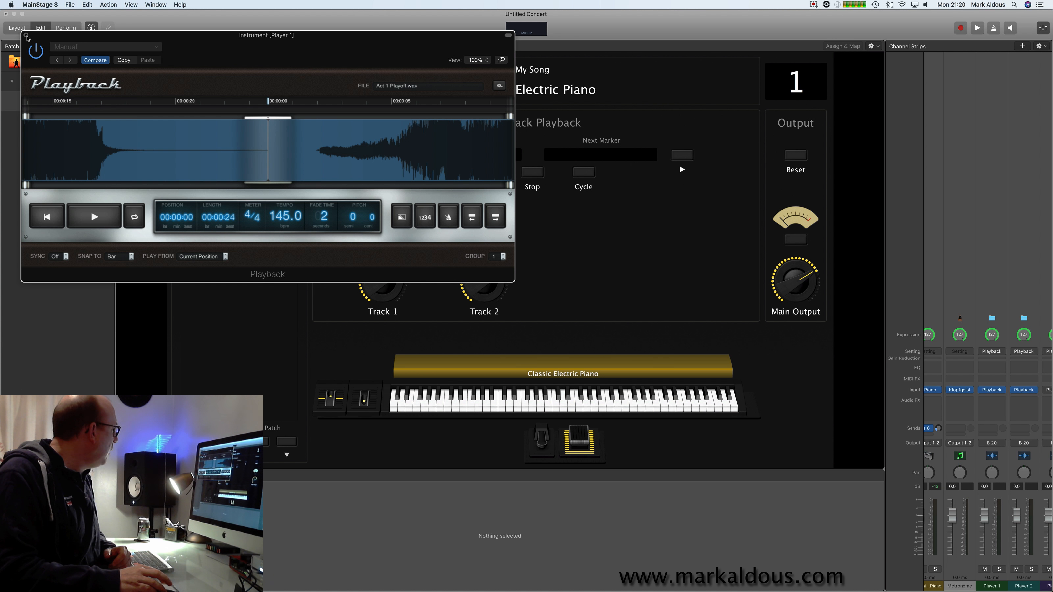
pyautogui.click(26, 37)
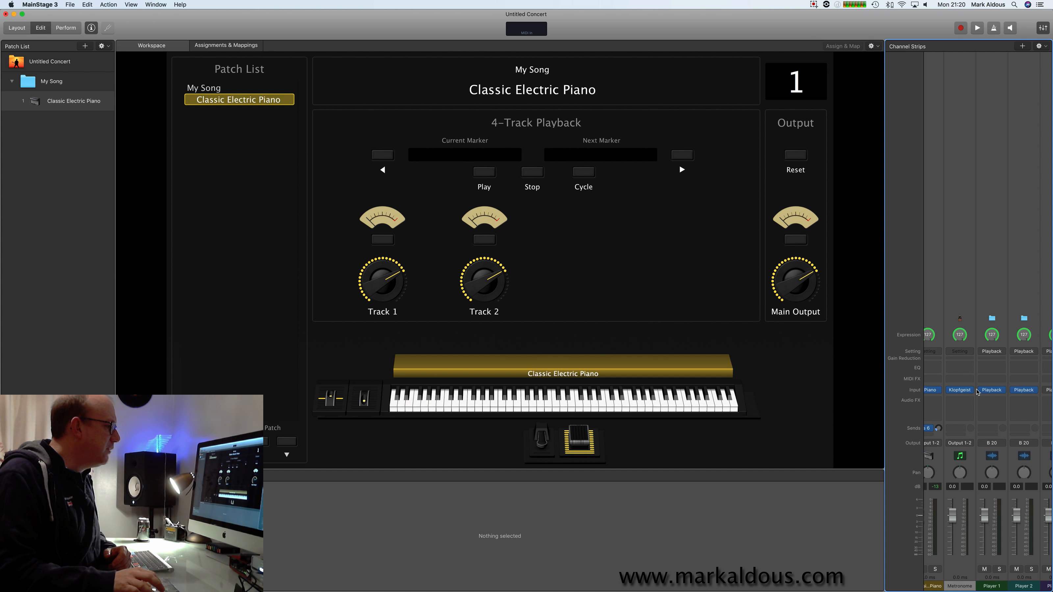
# Rename the Player 1 channel strip as Track.
pyautogui.click(995, 586)
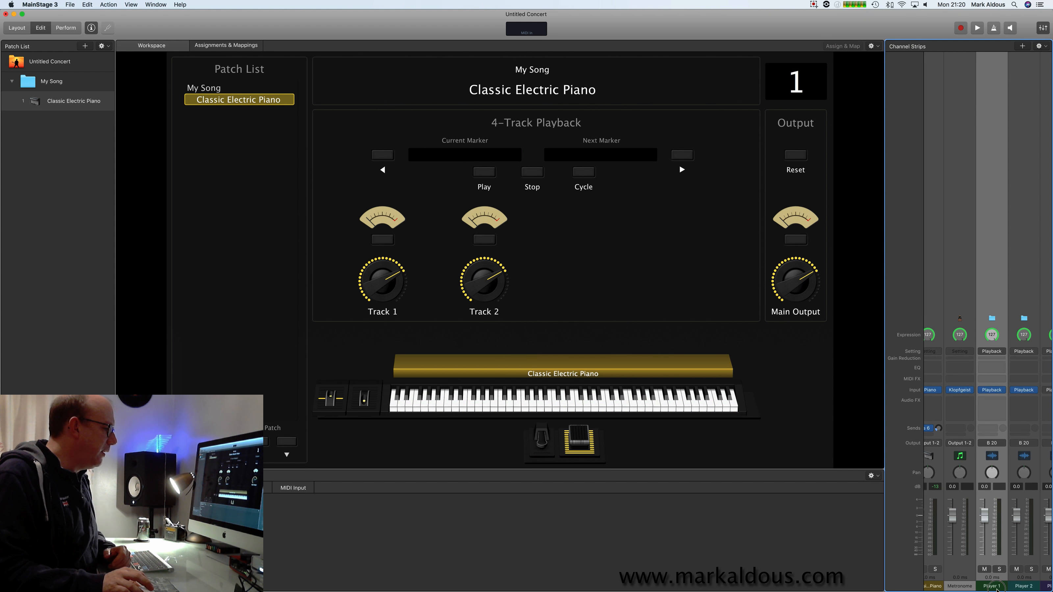
pyautogui.write('Track')
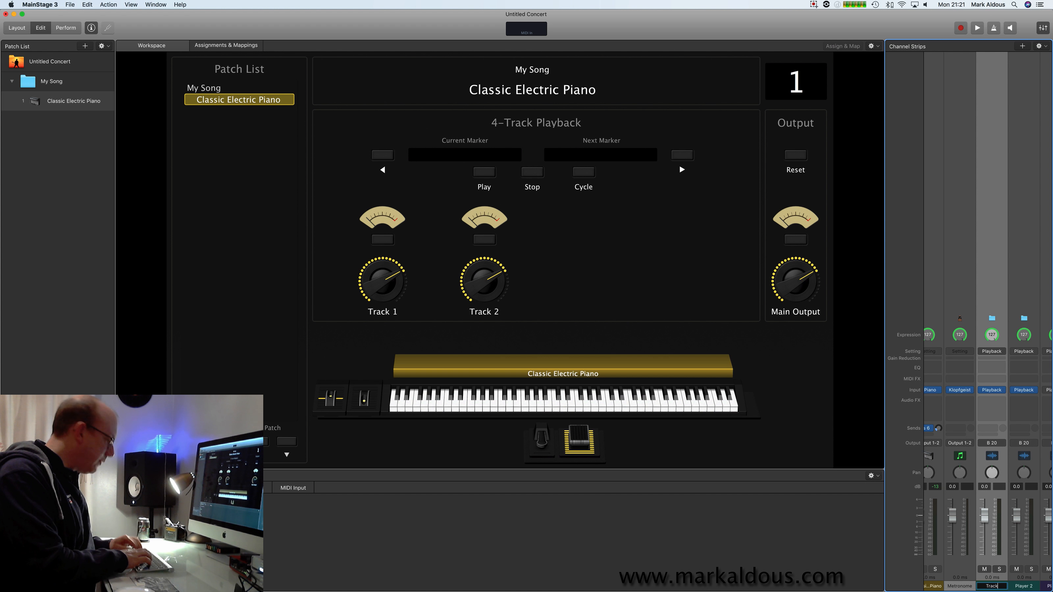
pyautogui.press('Return')
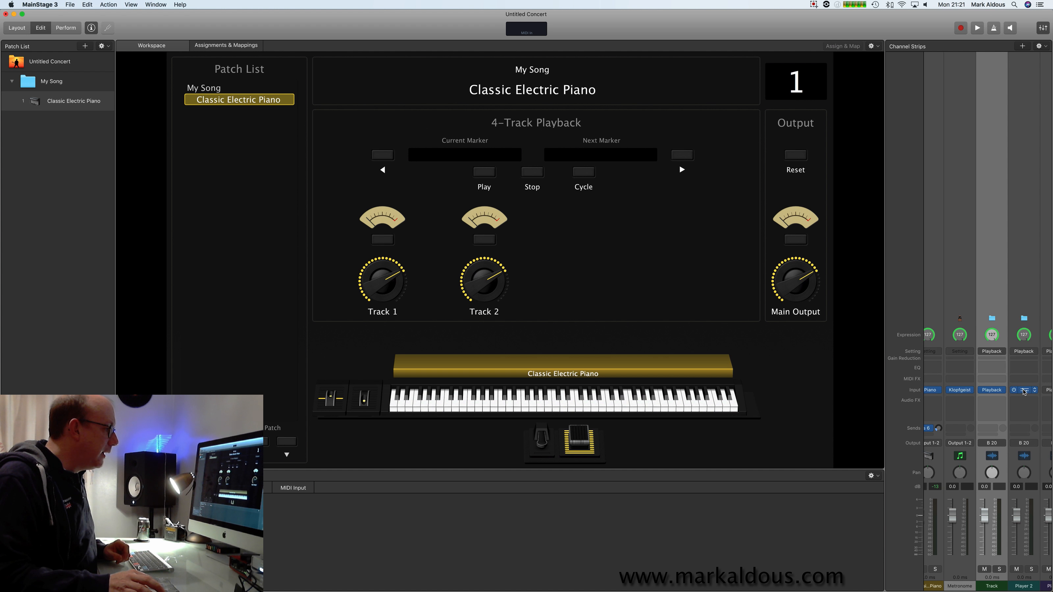
# Load Act 1 Playoff CLICK.wav into the Playback instrument on the Player 2 channel strip and close the plug-in window.
pyautogui.click(1025, 390)
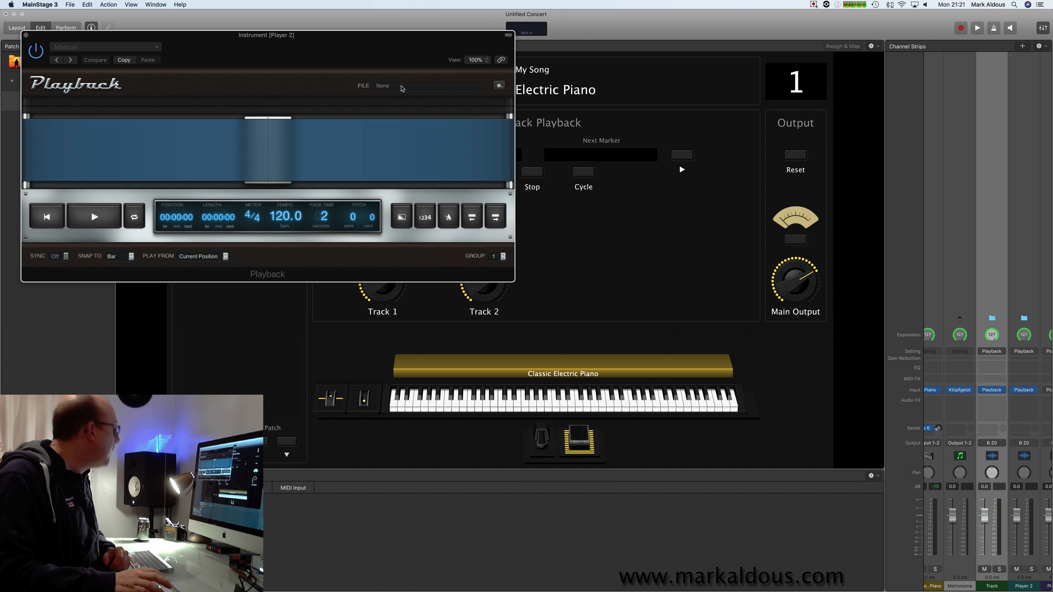
pyautogui.click(401, 87)
pyautogui.click(492, 168)
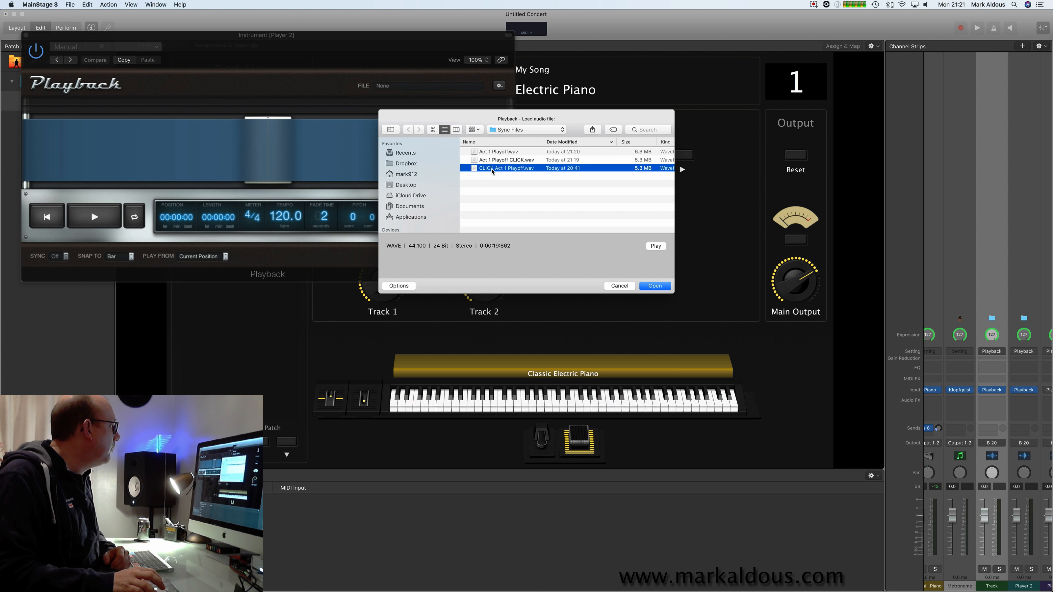
pyautogui.click(497, 161)
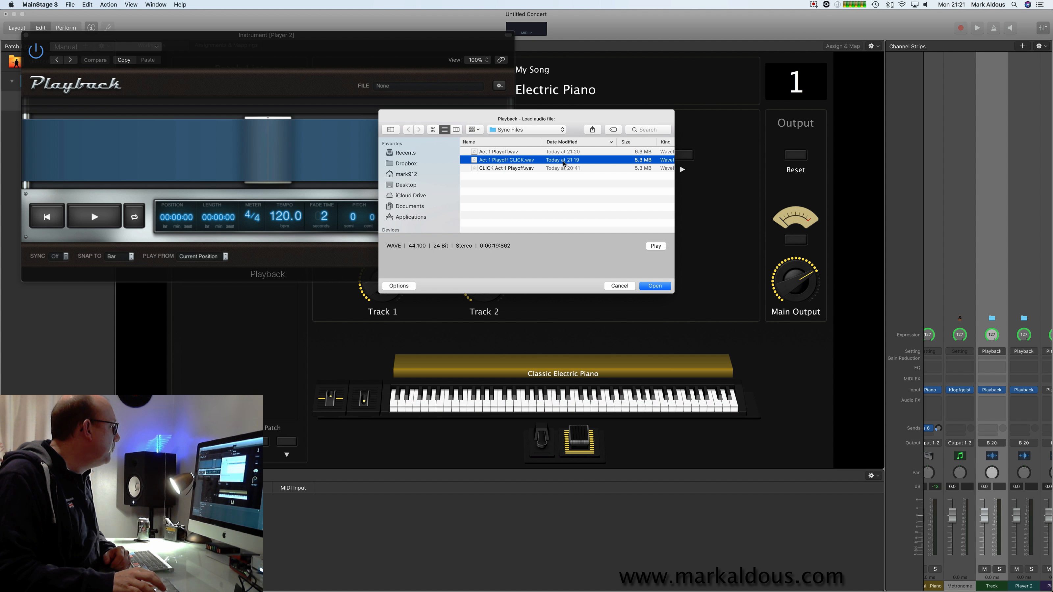
pyautogui.click(650, 287)
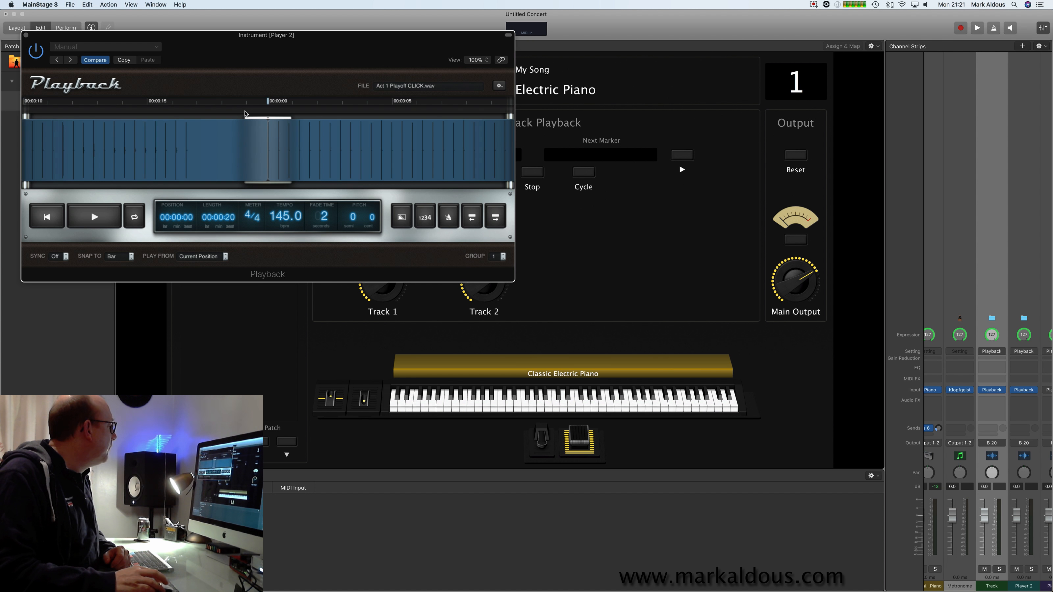
pyautogui.click(24, 34)
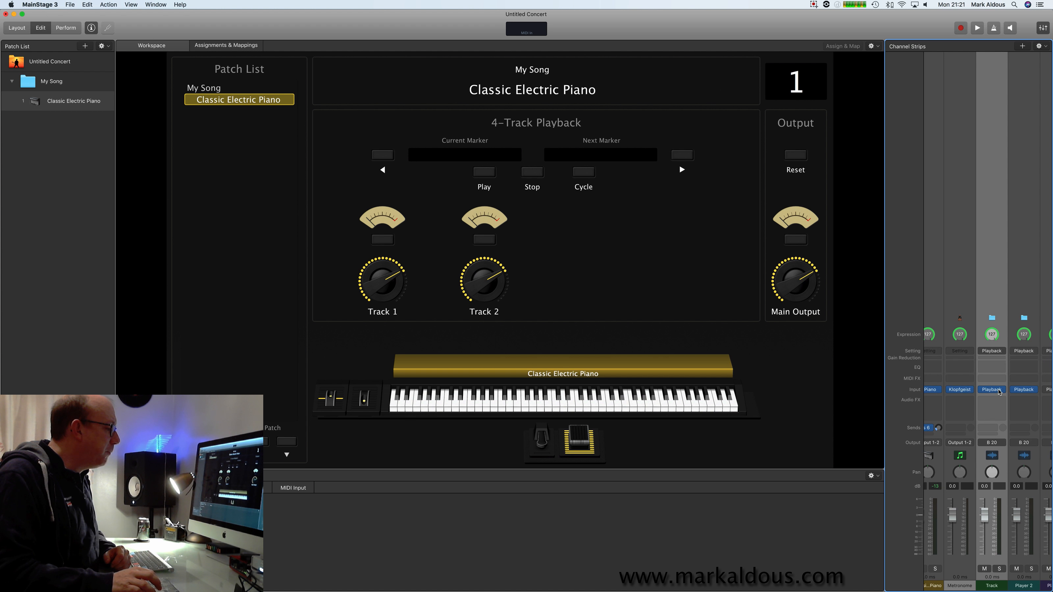
# Start both backing tracks with the workspace playback controls to check them together, and stop playback.
pyautogui.click(485, 174)
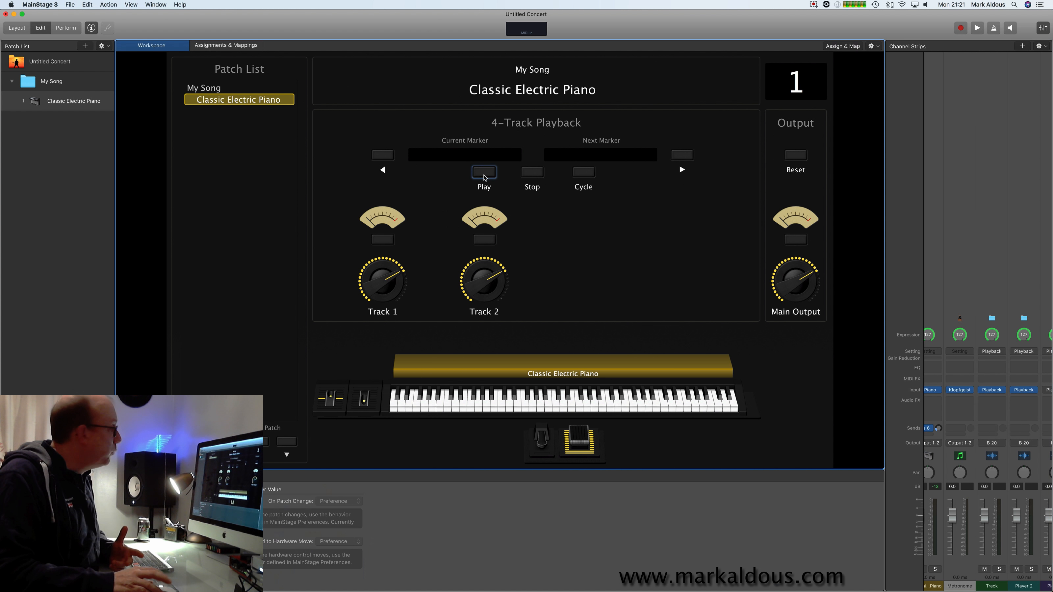
pyautogui.click(485, 173)
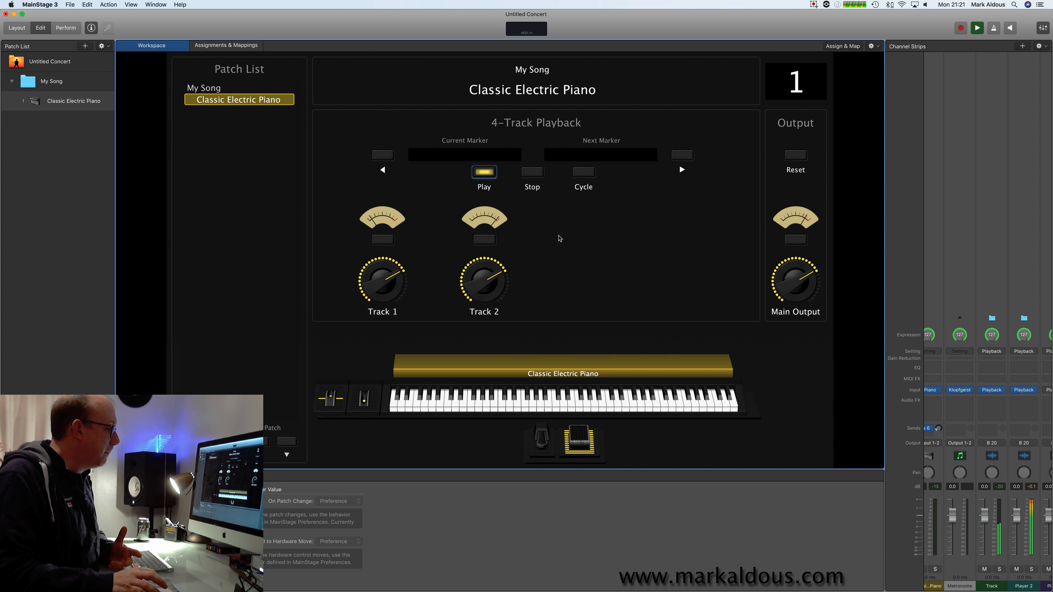
pyautogui.click(533, 174)
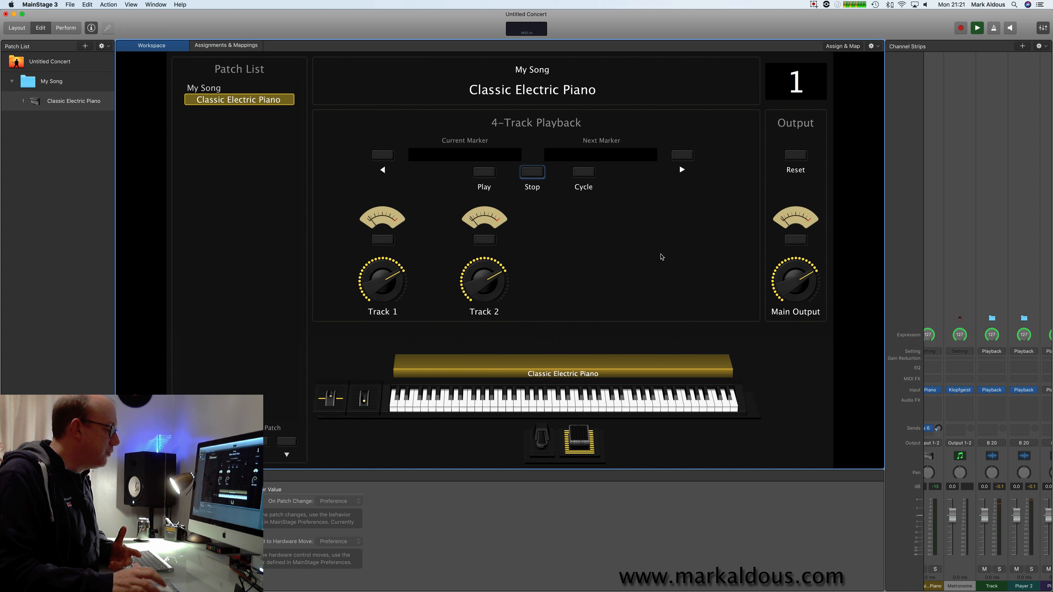
# Route the Player 2 channel strip to Output 3-4.
pyautogui.moveTo(1025, 394)
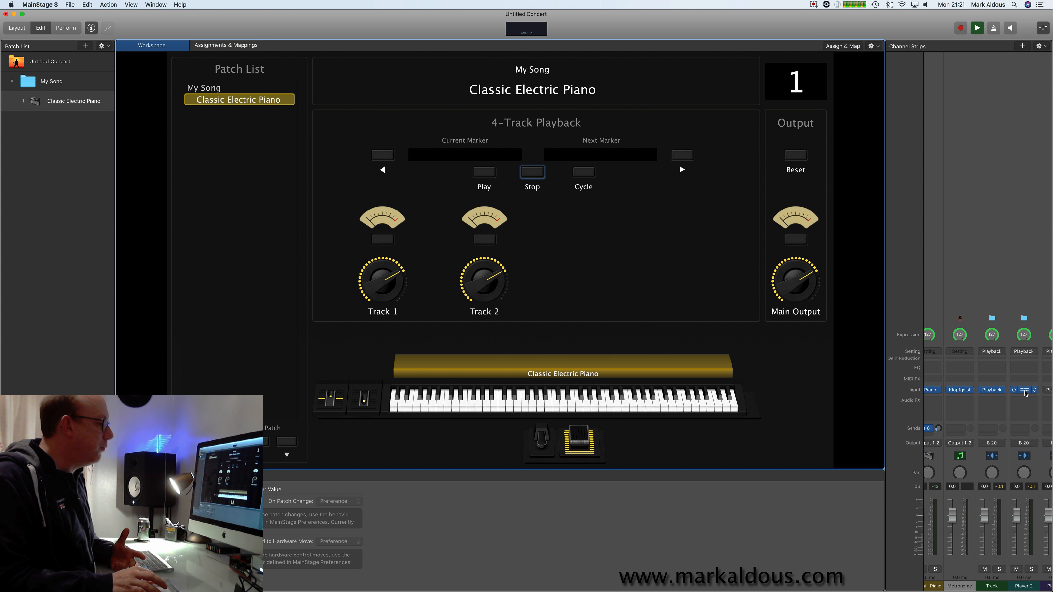
pyautogui.click(1024, 446)
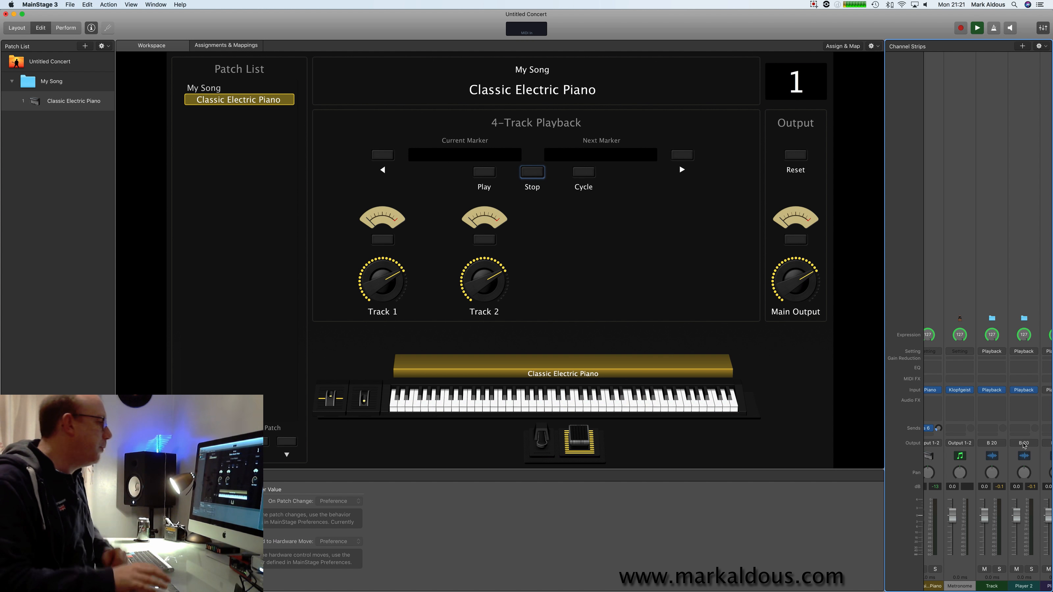
pyautogui.click(1032, 444)
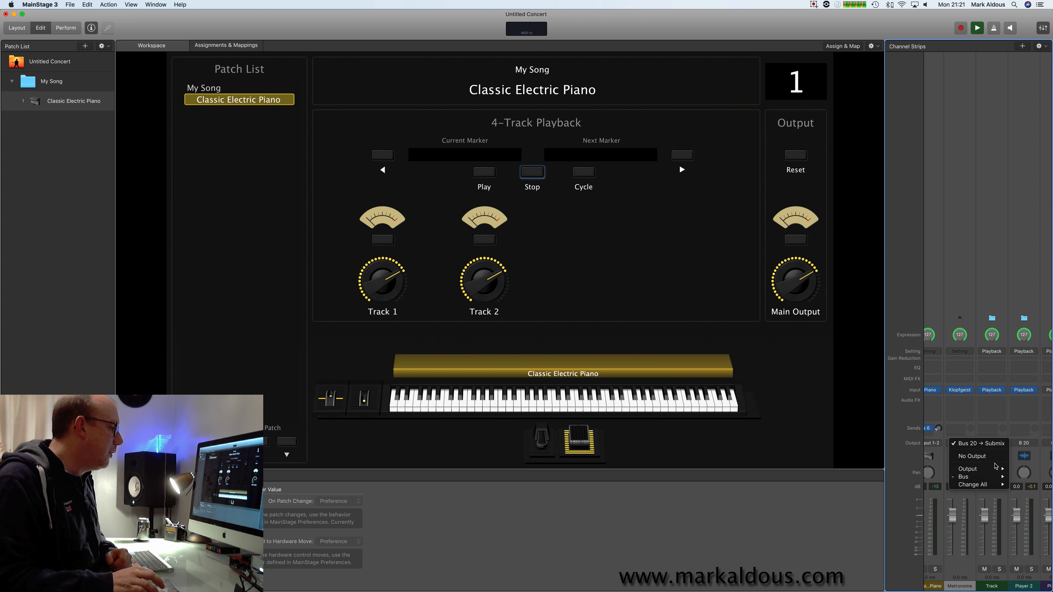
pyautogui.moveTo(990, 471)
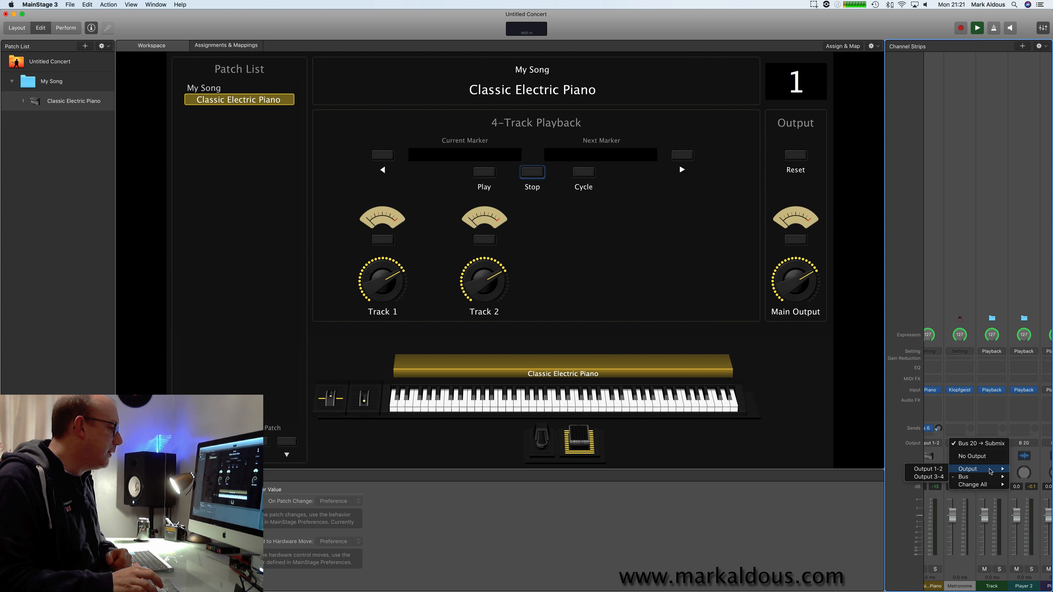
pyautogui.click(938, 477)
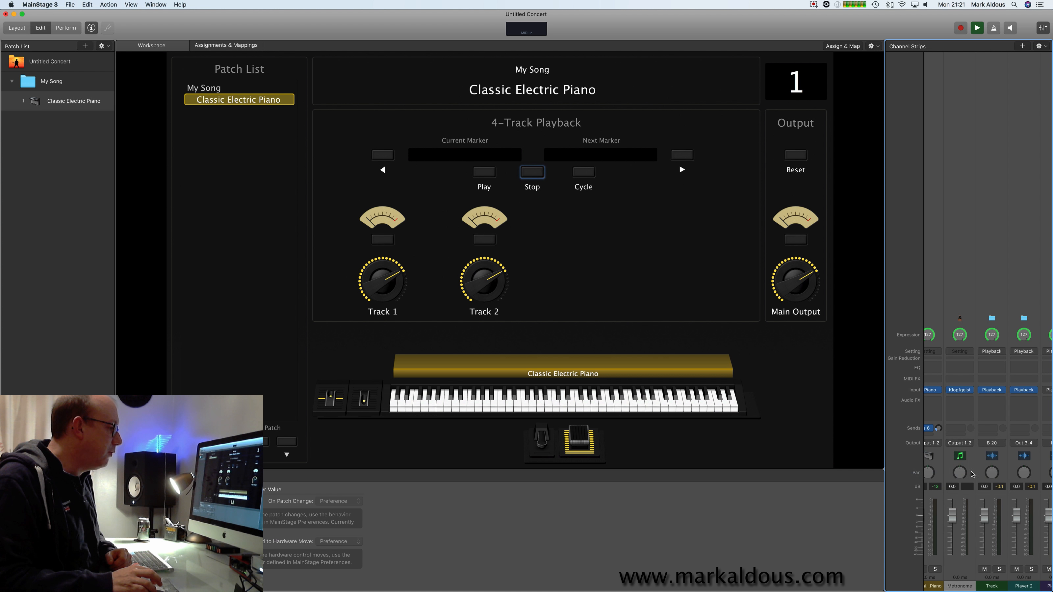
# Route the Track channel strip to Output 1-2.
pyautogui.click(995, 445)
pyautogui.moveTo(1005, 473)
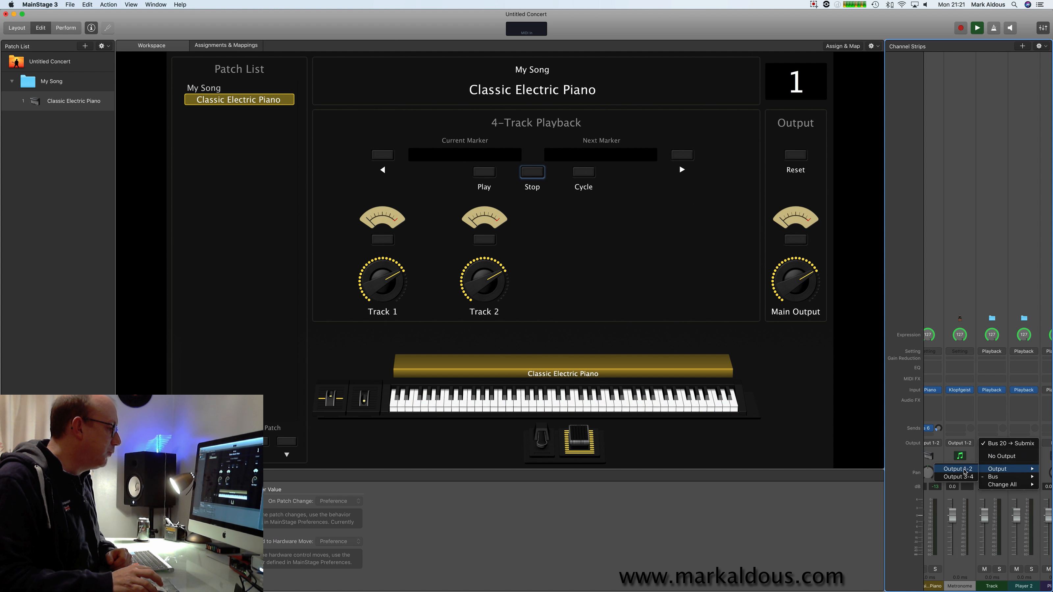
pyautogui.click(958, 469)
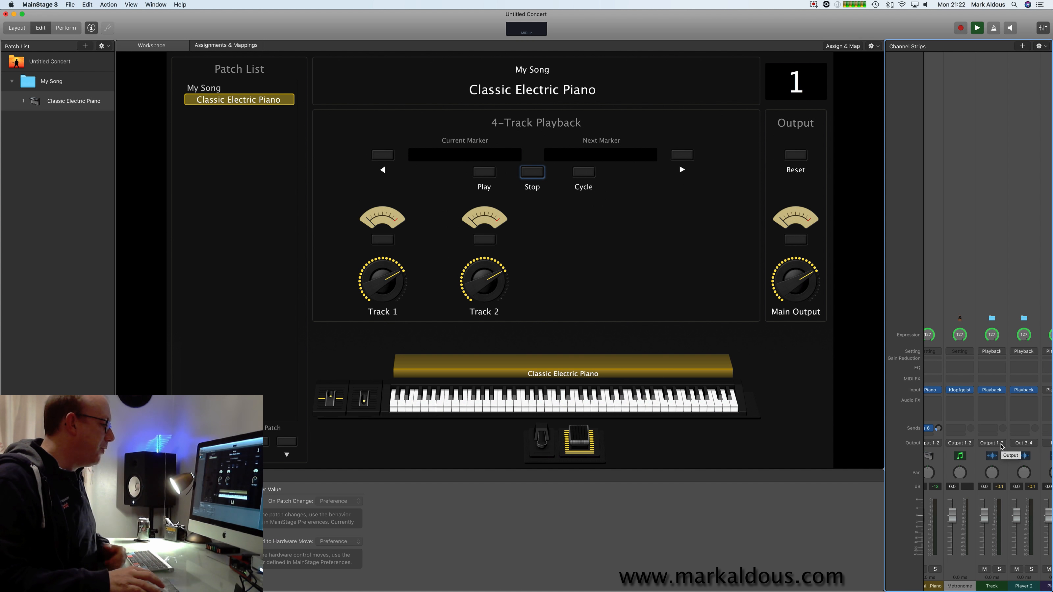
# Rename the Player 2 channel strip as Click.
pyautogui.click(1025, 586)
pyautogui.doubleClick(1026, 587)
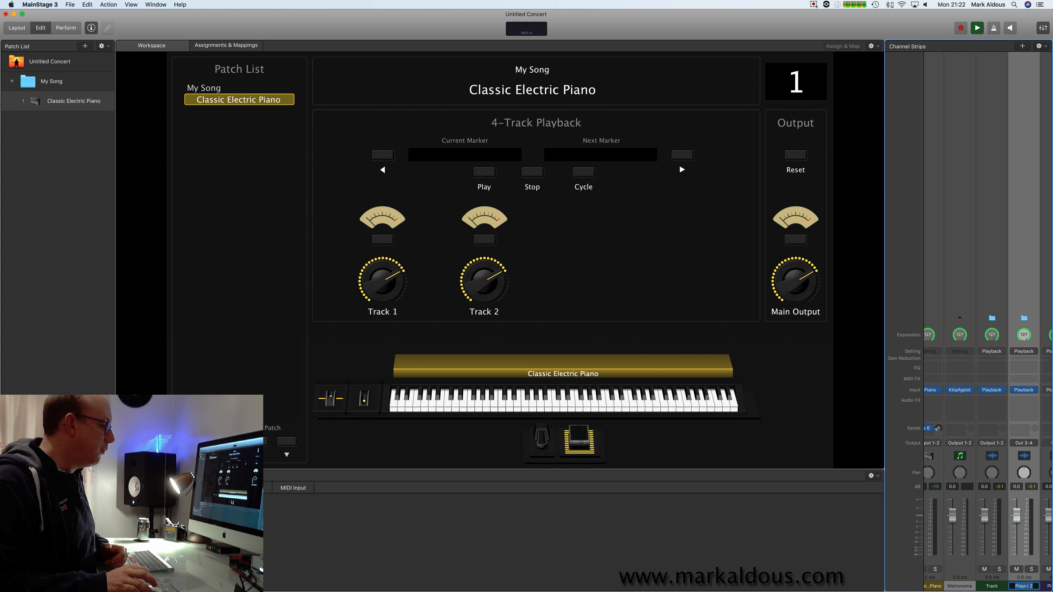
pyautogui.press('BackSpace')
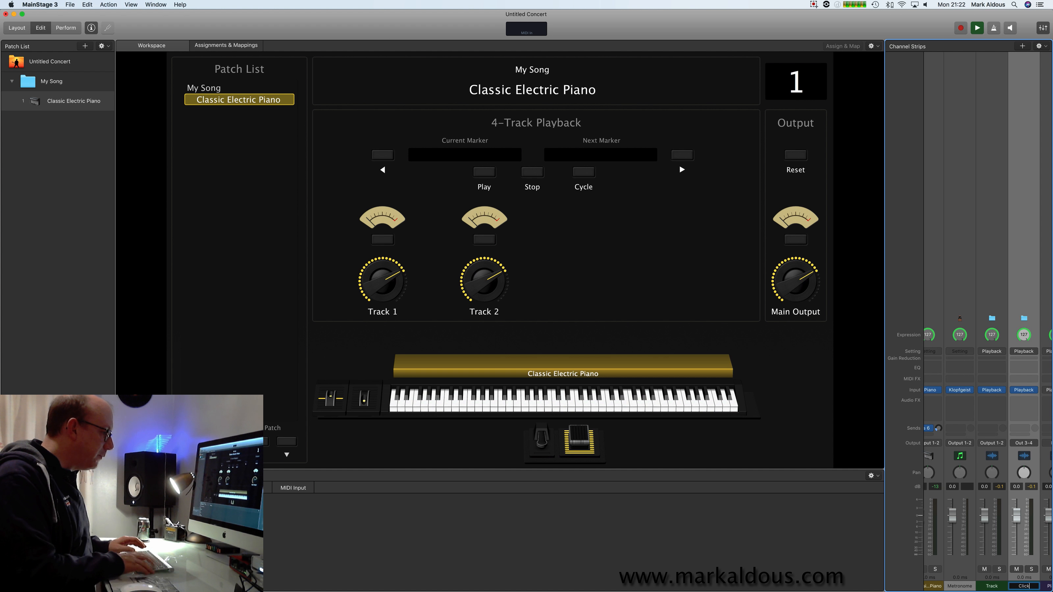
pyautogui.press('Return')
# For the My Song set, use Assign & Map on the Play button and test starting and stopping the backing tracks.
pyautogui.moveTo(992, 392)
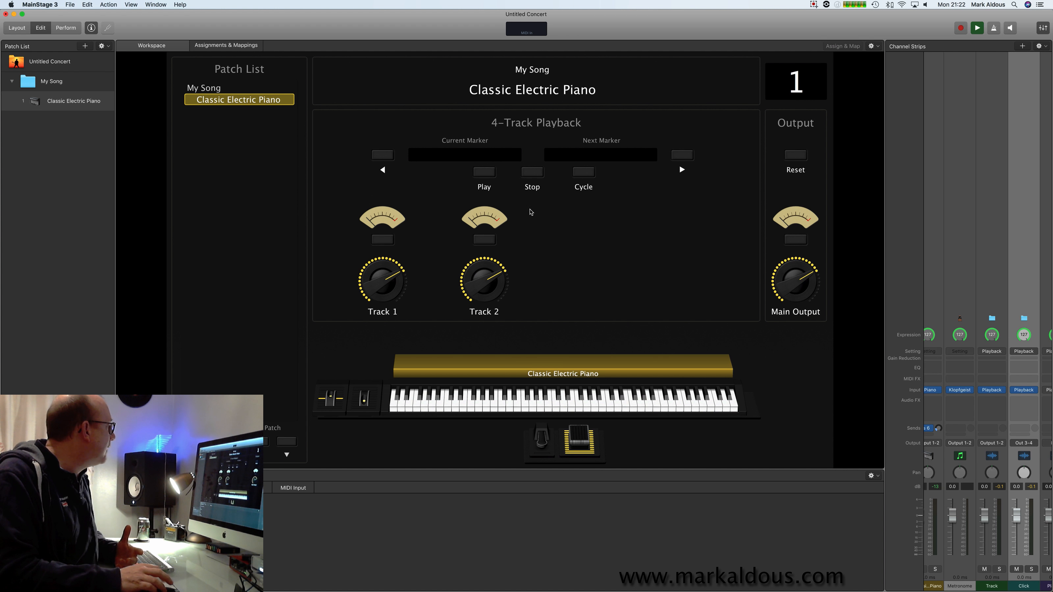
pyautogui.click(55, 82)
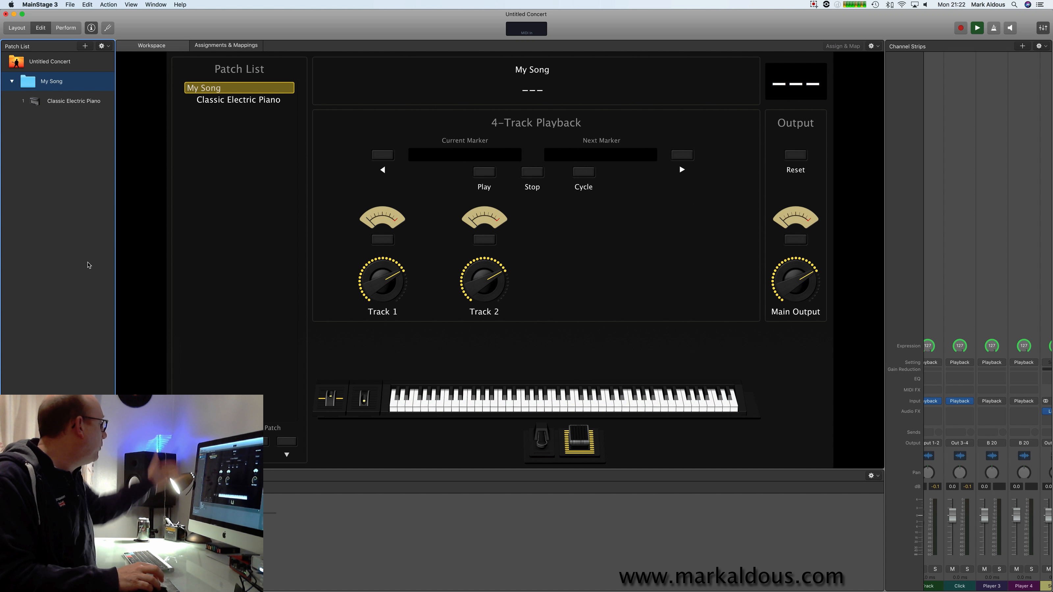
pyautogui.click(586, 251)
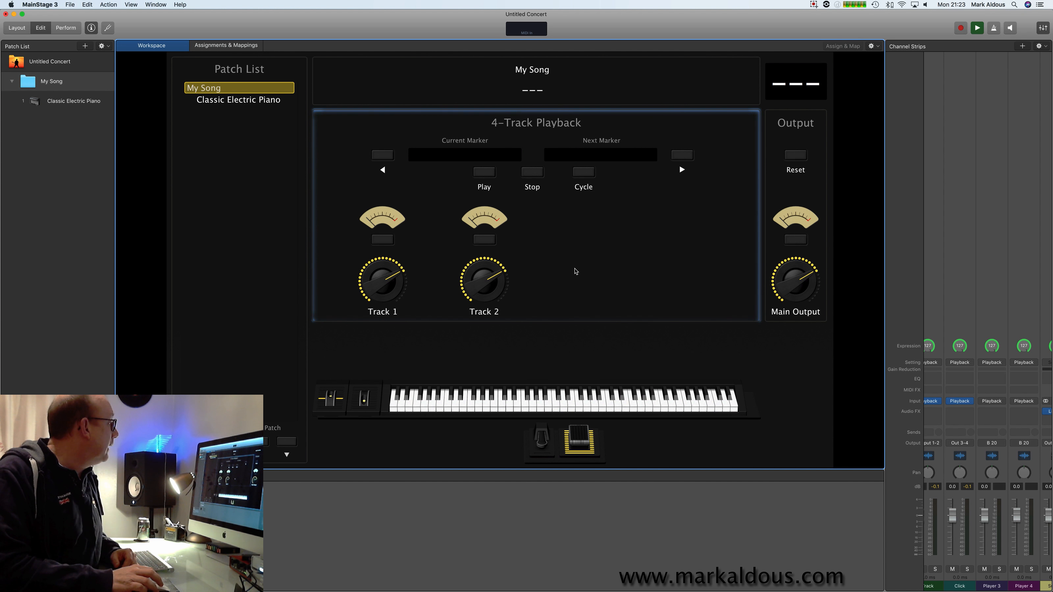
pyautogui.click(493, 178)
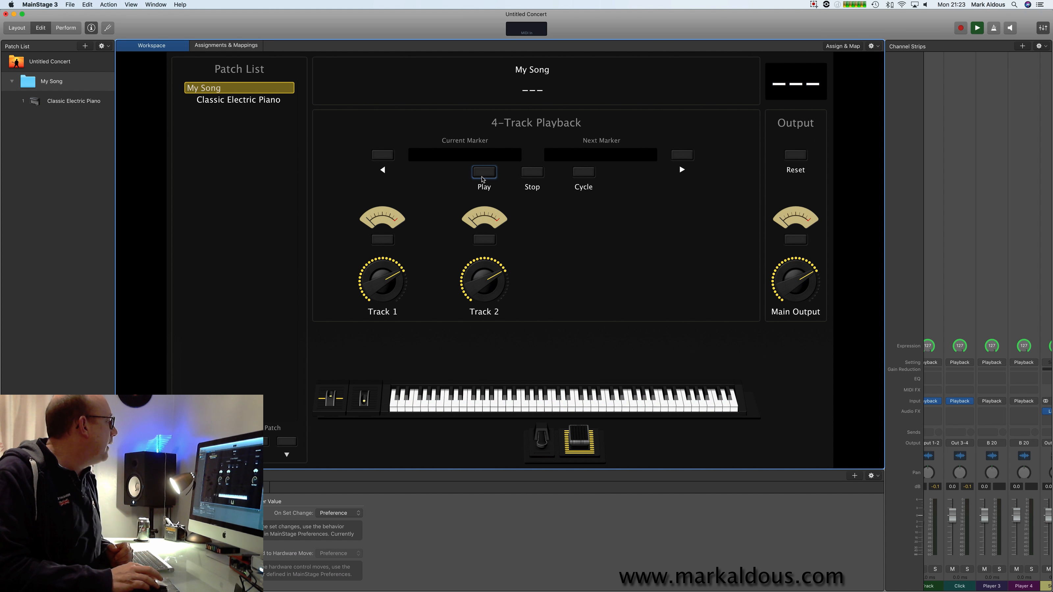
pyautogui.click(837, 47)
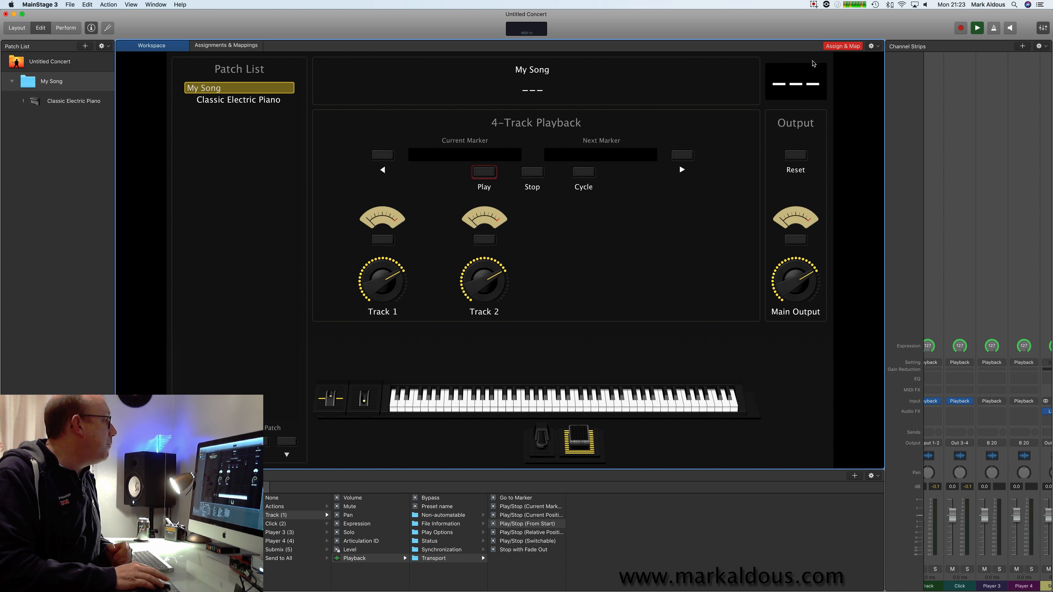
pyautogui.click(850, 48)
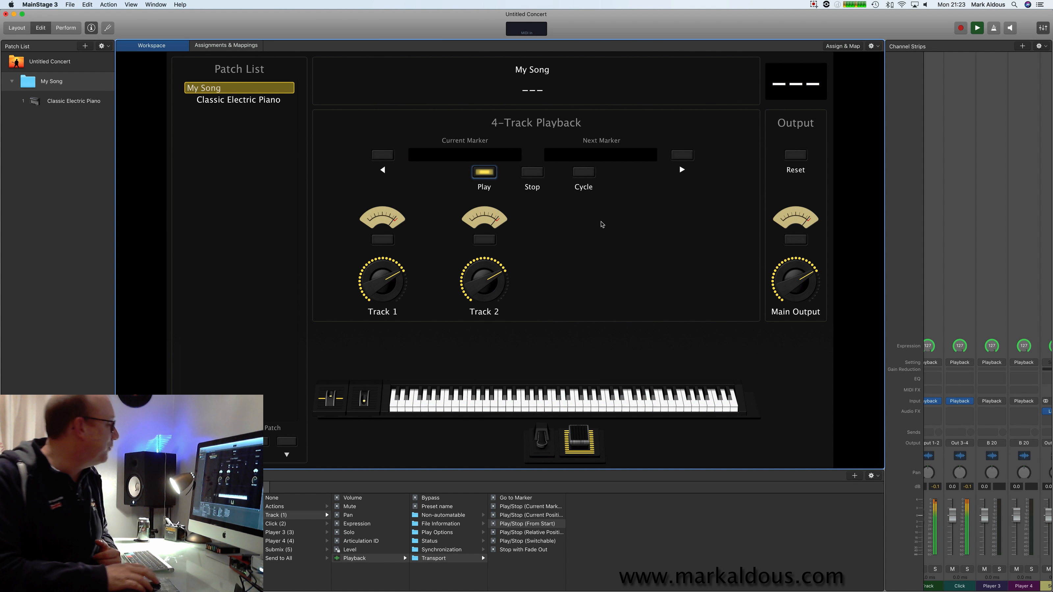
pyautogui.click(533, 172)
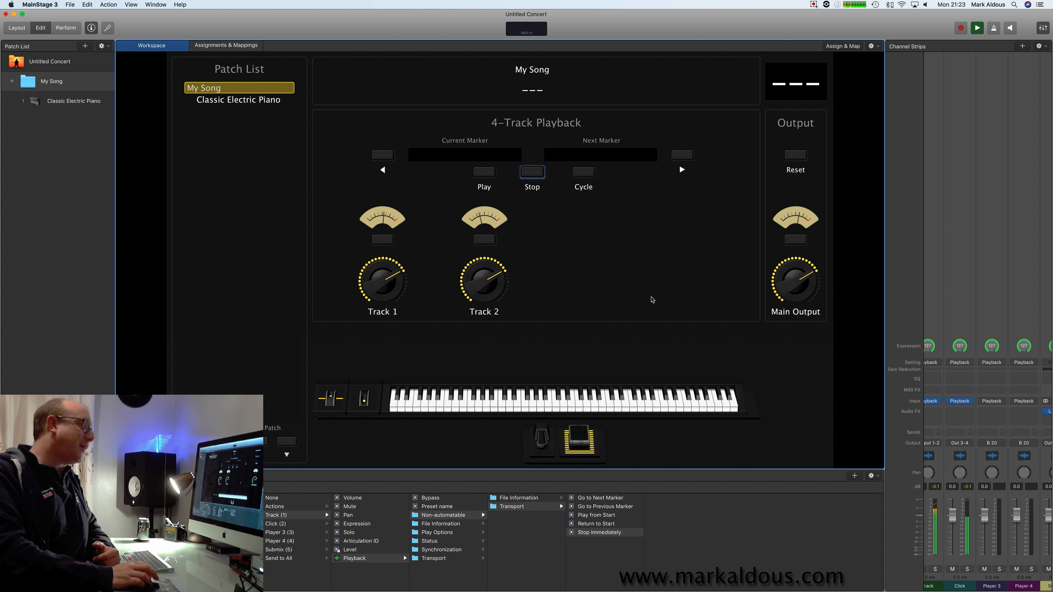